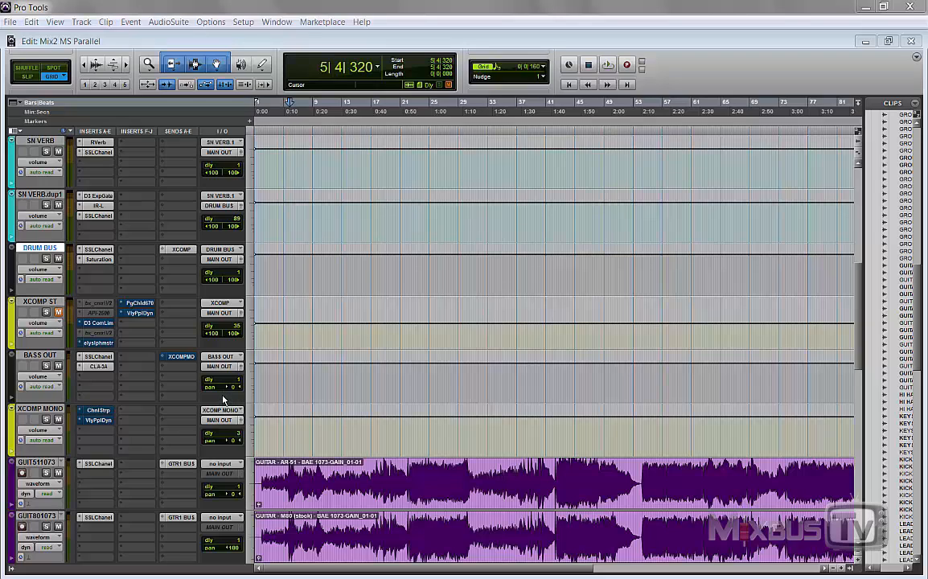
# Step: Audition the soloed drum bus and copy the elysia alpha master from XCOMP ST onto DRUM BUS, with bypass off and its window open
pyautogui.press('space')
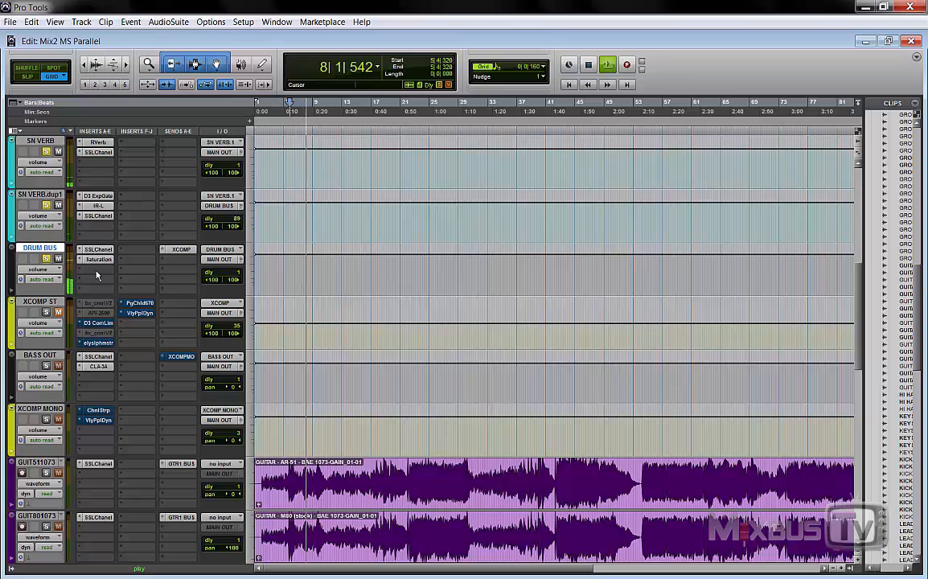
pyautogui.press('space')
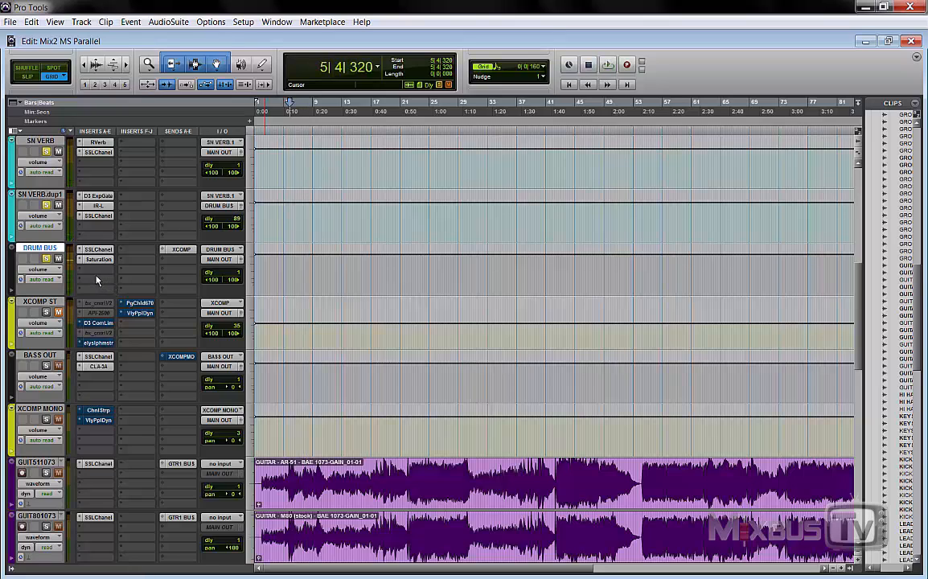
pyautogui.moveTo(98, 343); pyautogui.dragTo(98, 279)
pyautogui.rightClick(98, 280)
pyautogui.click(111, 286)
pyautogui.click(100, 281)
pyautogui.moveTo(475, 121); pyautogui.dragTo(441, 171)
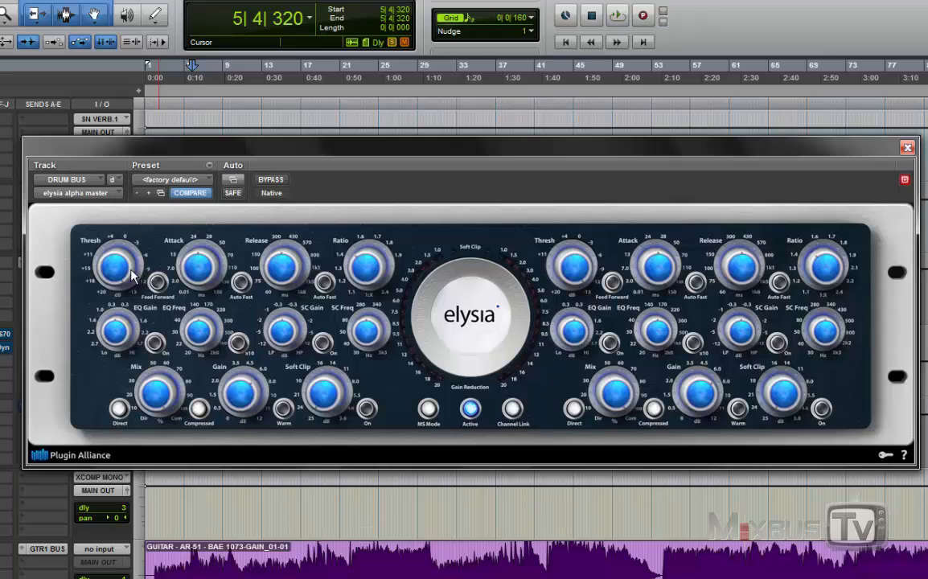
# Step: Adjust the drum bus compressor's threshold during playback until the gain reduction meters respond
pyautogui.moveTo(133, 275); pyautogui.dragTo(111, 296)
pyautogui.press('space')
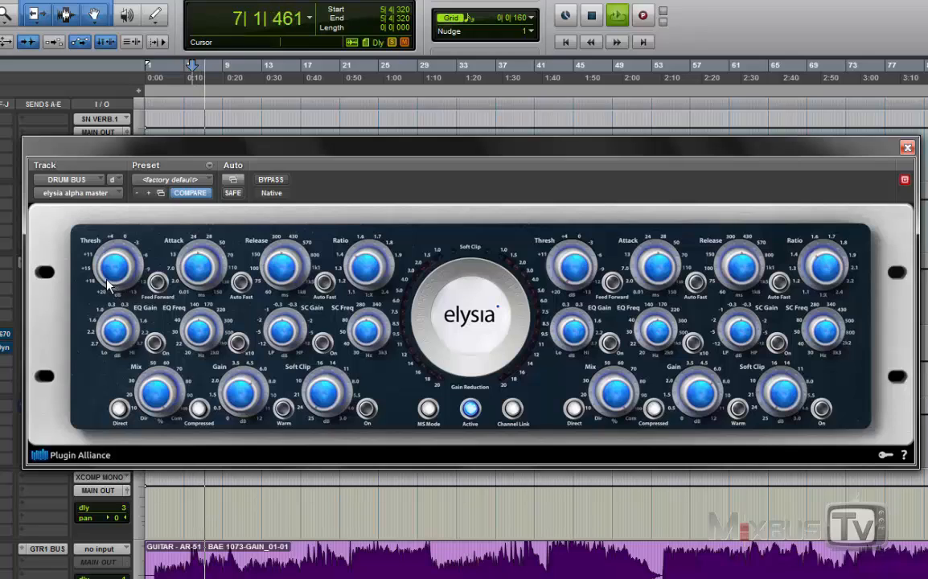
pyautogui.moveTo(106, 278); pyautogui.dragTo(123, 110)
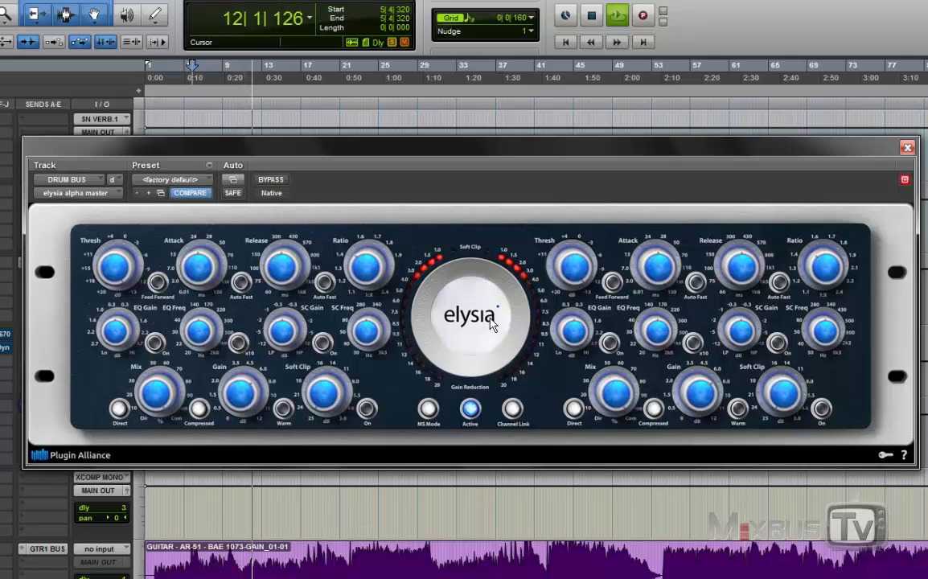
pyautogui.press('space')
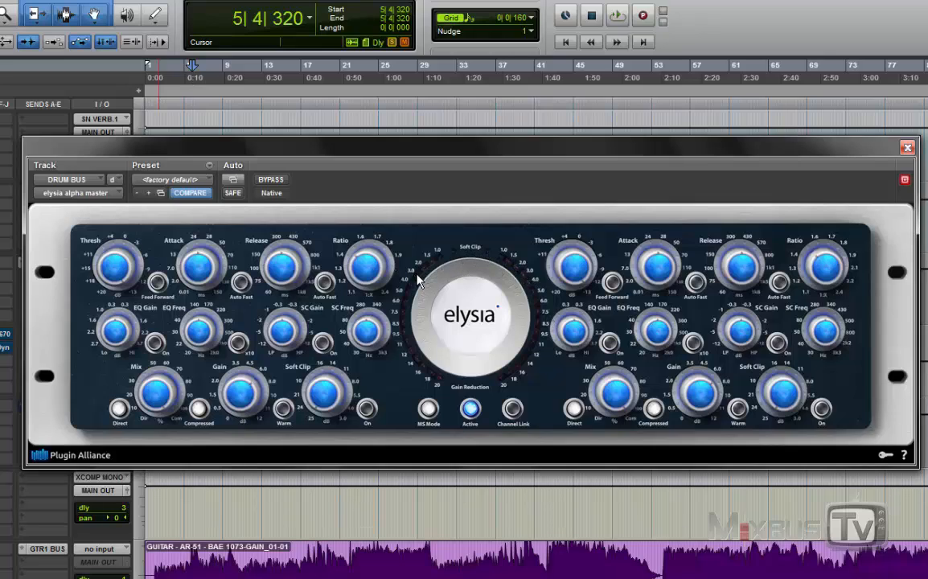
# Step: Listen to the compressed drums and compare them with the elysia alpha master bypassed and active
pyautogui.press('space')
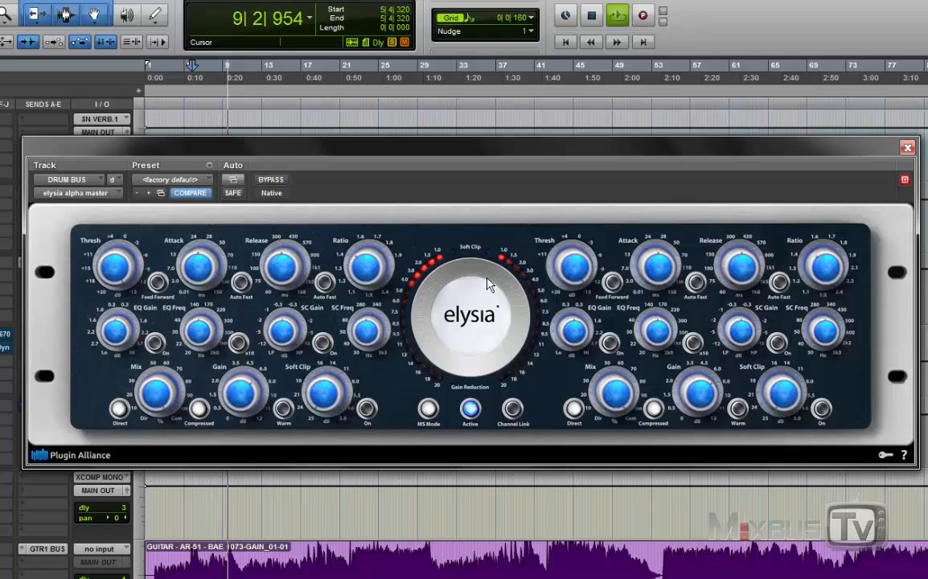
pyautogui.press('space')
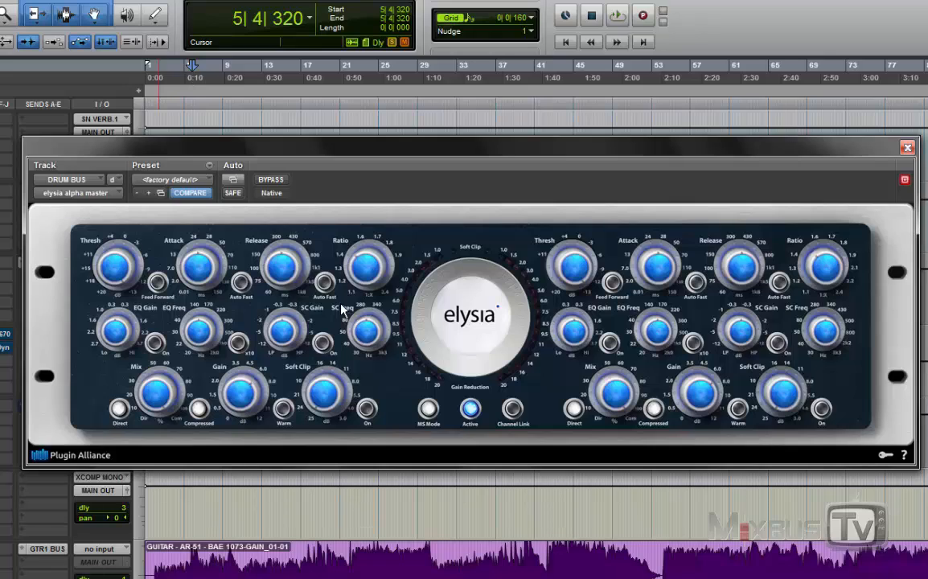
pyautogui.press('space')
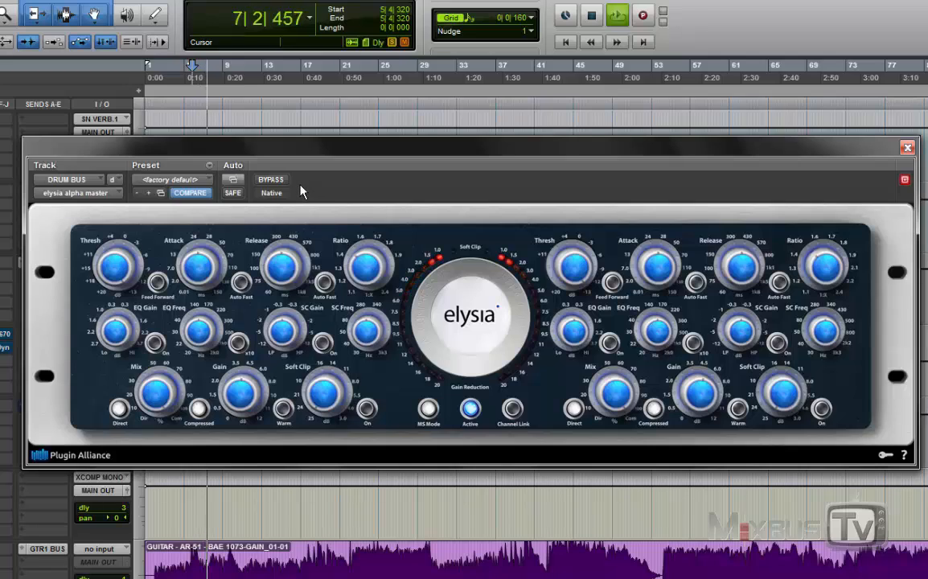
pyautogui.click(271, 180)
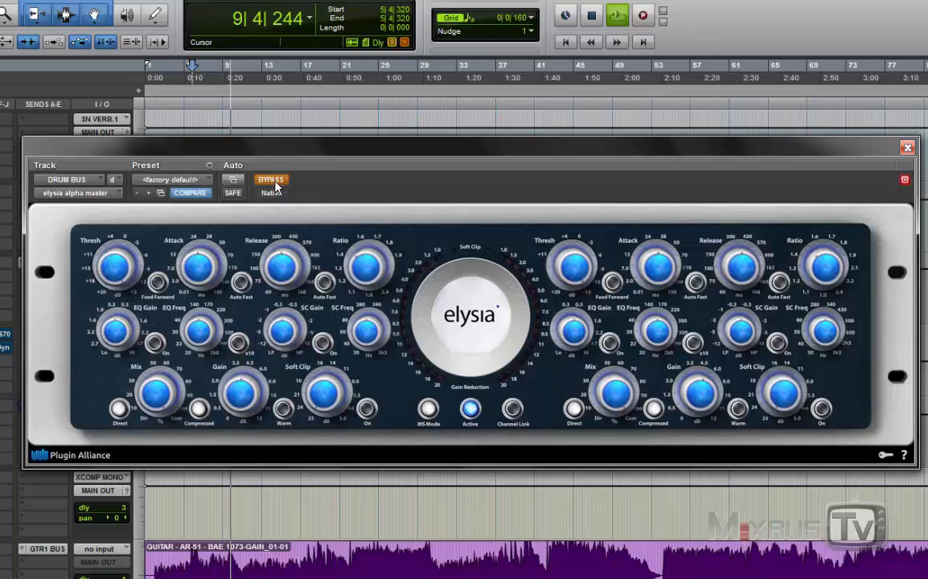
pyautogui.click(273, 183)
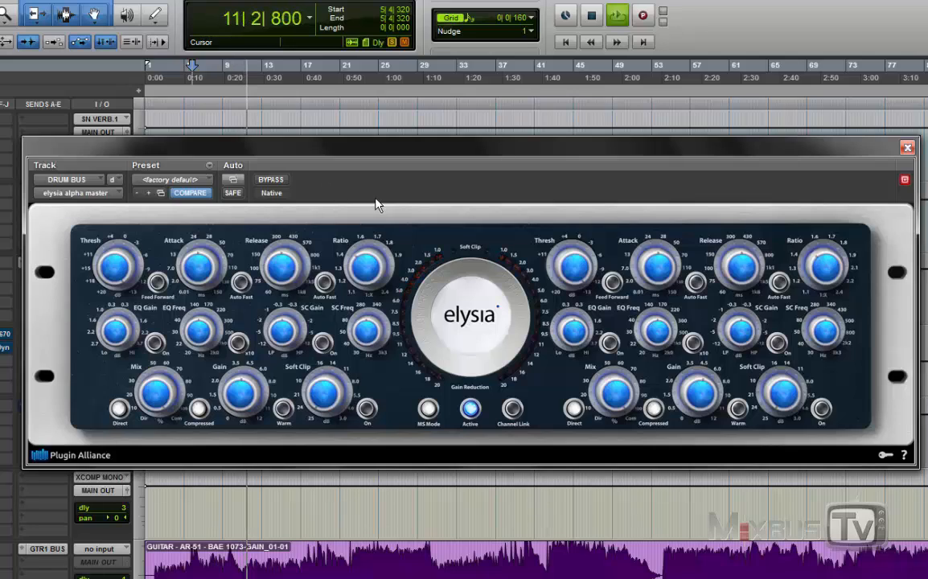
pyautogui.press('space')
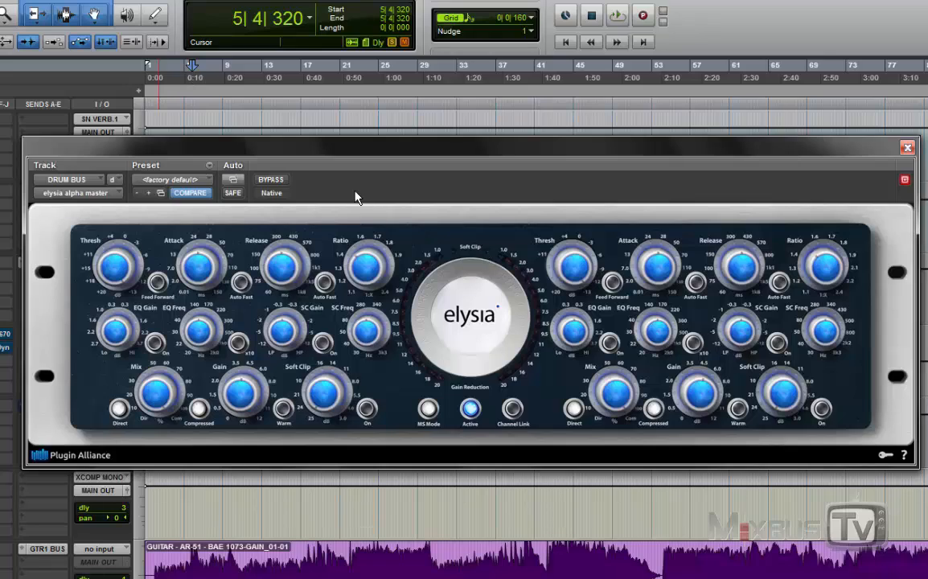
# Step: Replay the drums from the start position and repeat the comparison between compressed and bypassed sound
pyautogui.press('space')
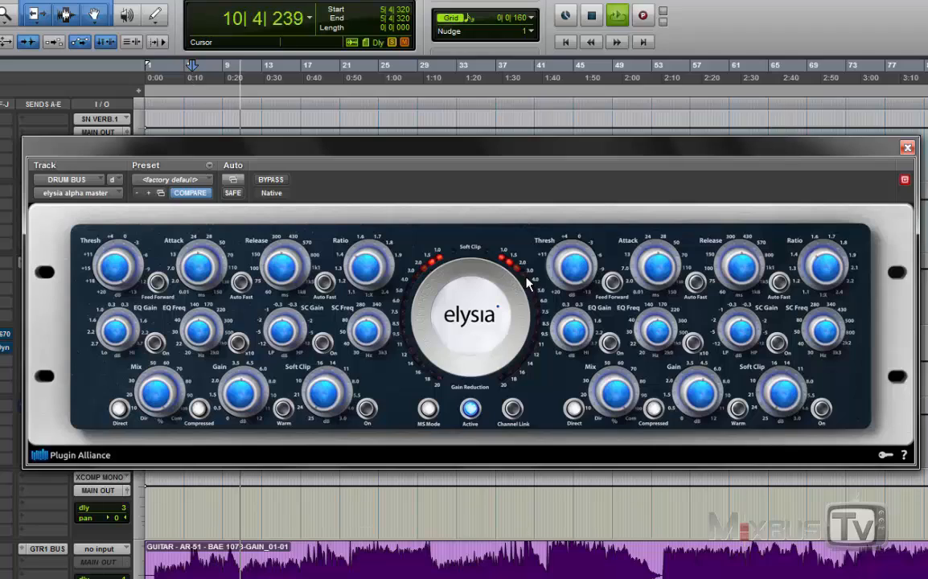
pyautogui.click(271, 180)
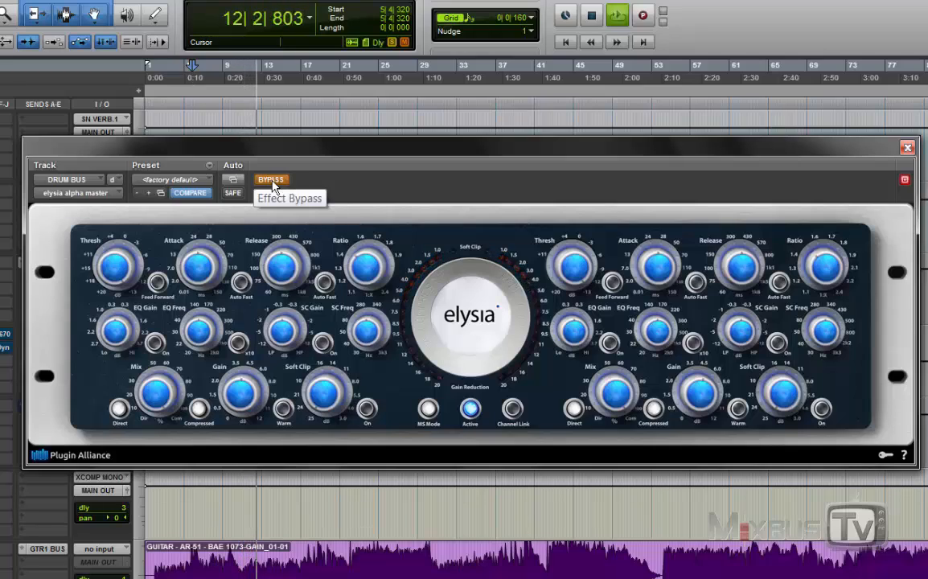
pyautogui.press('space')
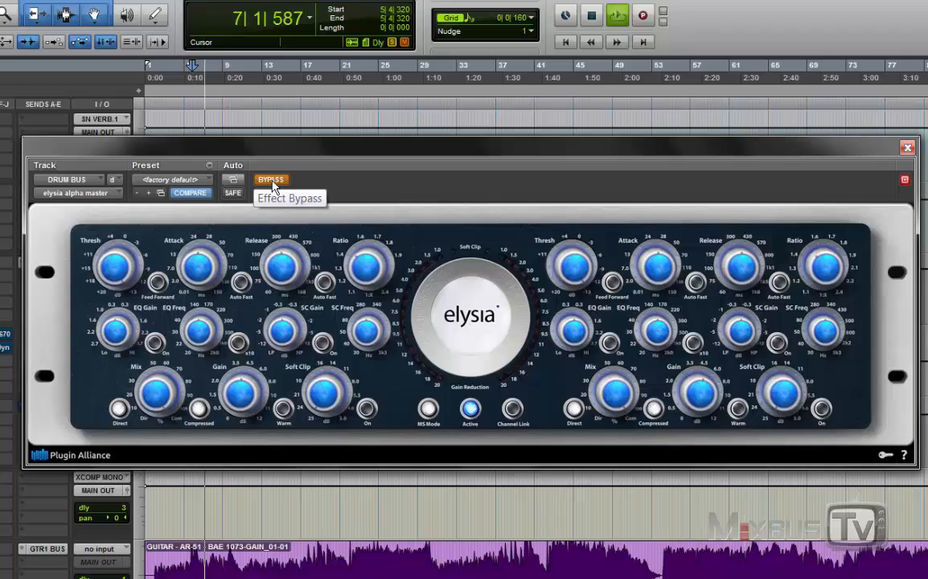
pyautogui.click(272, 181)
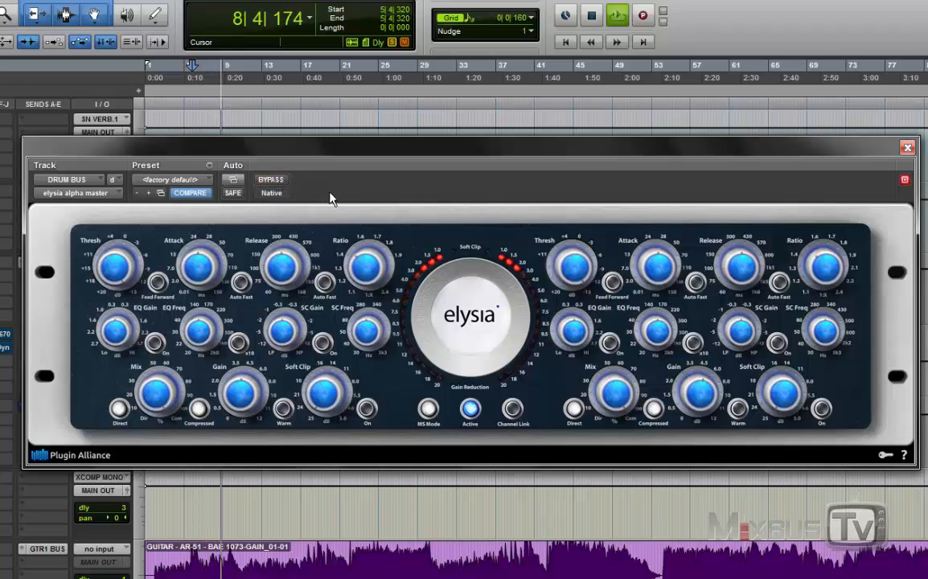
pyautogui.press('space')
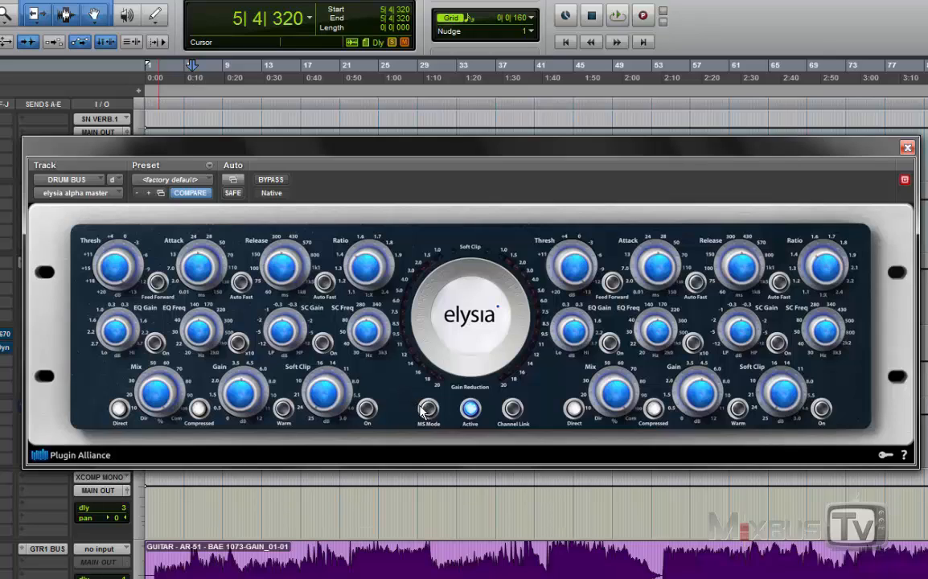
# Step: Compare the drum bus compression with MS Mode switched on and off during playback
pyautogui.press('space')
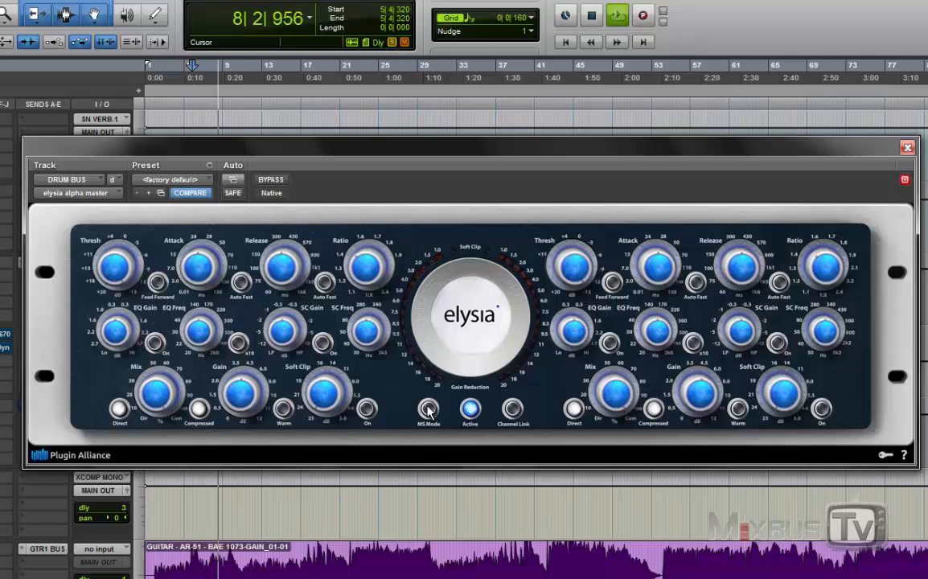
pyautogui.click(428, 409)
pyautogui.click(429, 408)
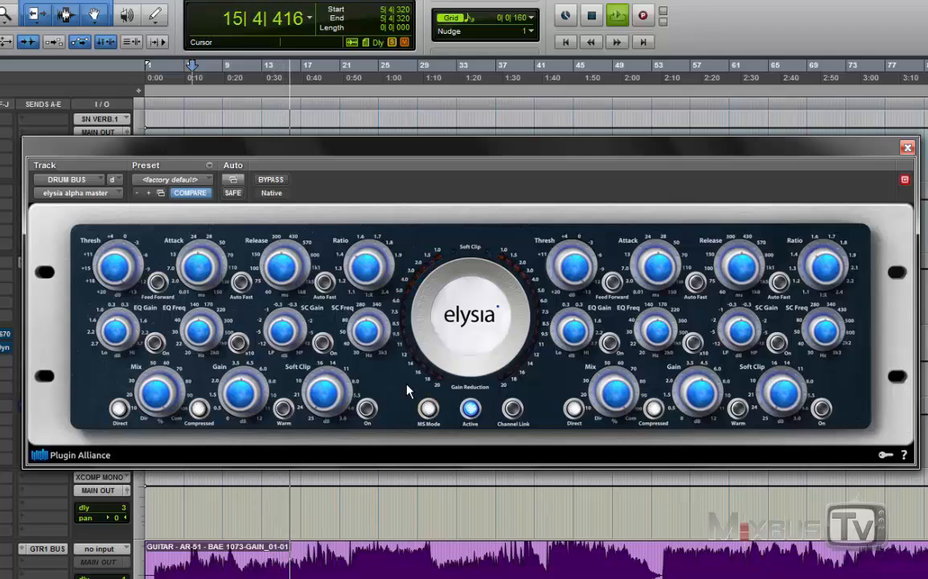
pyautogui.press('space')
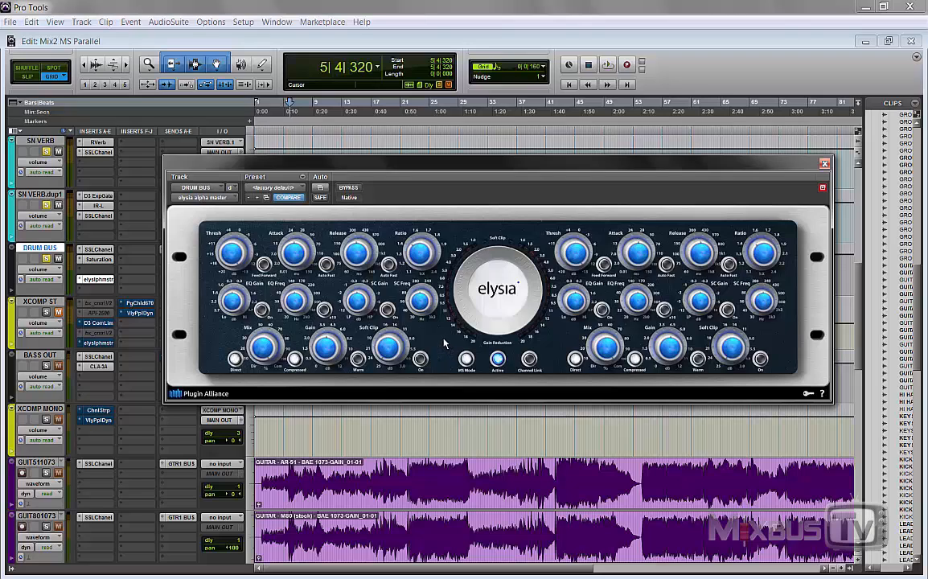
# Step: Bypass the elysia alpha master insert on DRUM BUS and close its plug-in window
pyautogui.rightClick(95, 279)
pyautogui.click(106, 257)
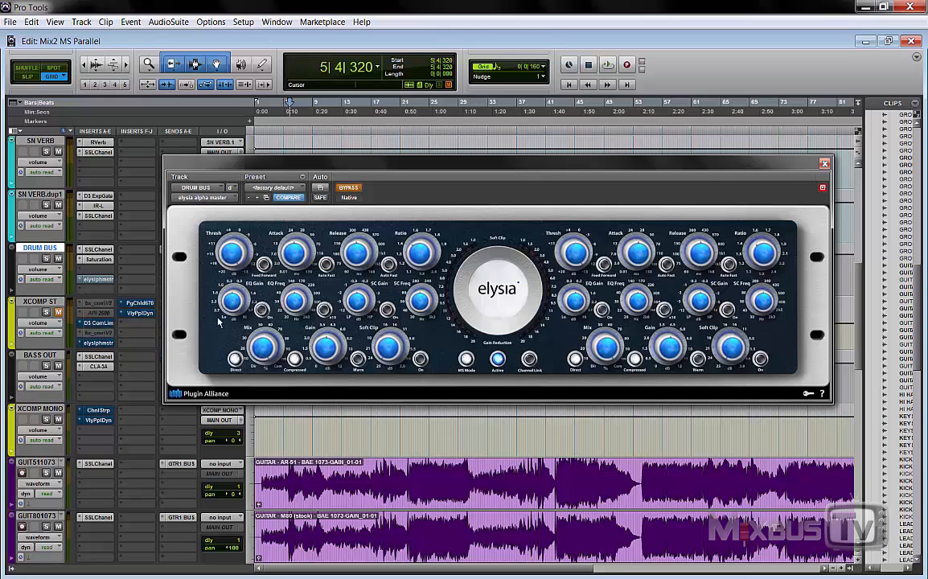
pyautogui.click(824, 163)
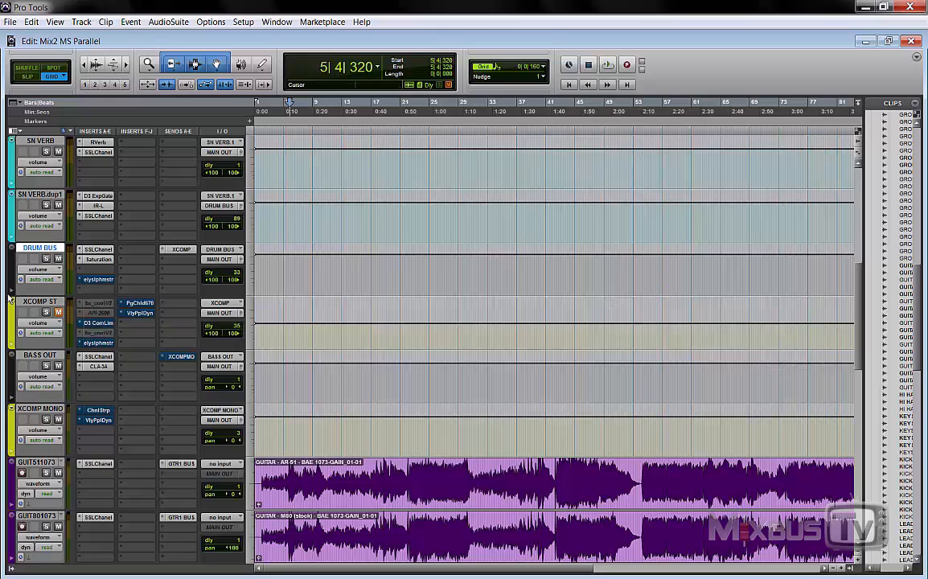
# Step: Insert a multichannel elysia alpha master (stereo) on the second insert slot of the Master 1 track
pyautogui.scroll(-15, 137, 281)
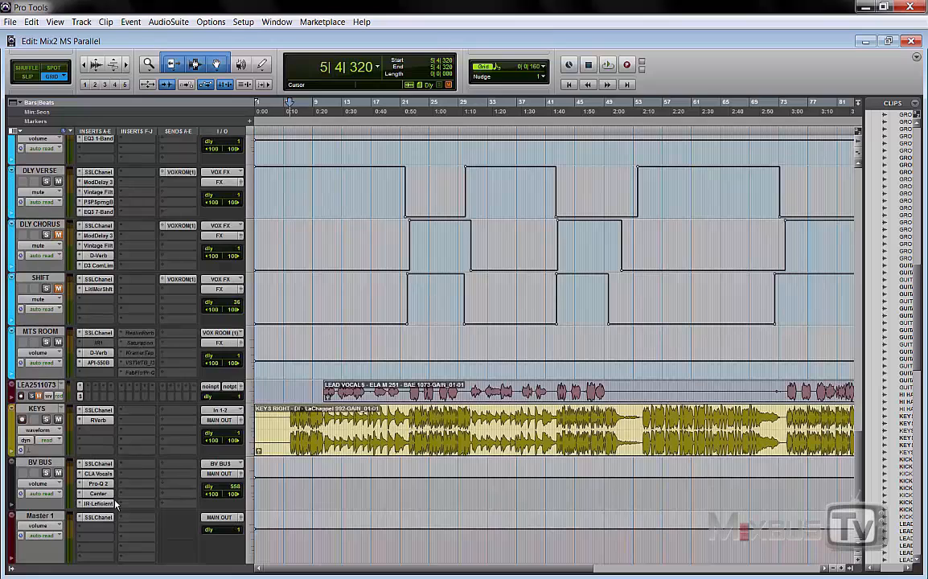
pyautogui.click(102, 528)
pyautogui.moveTo(185, 485)
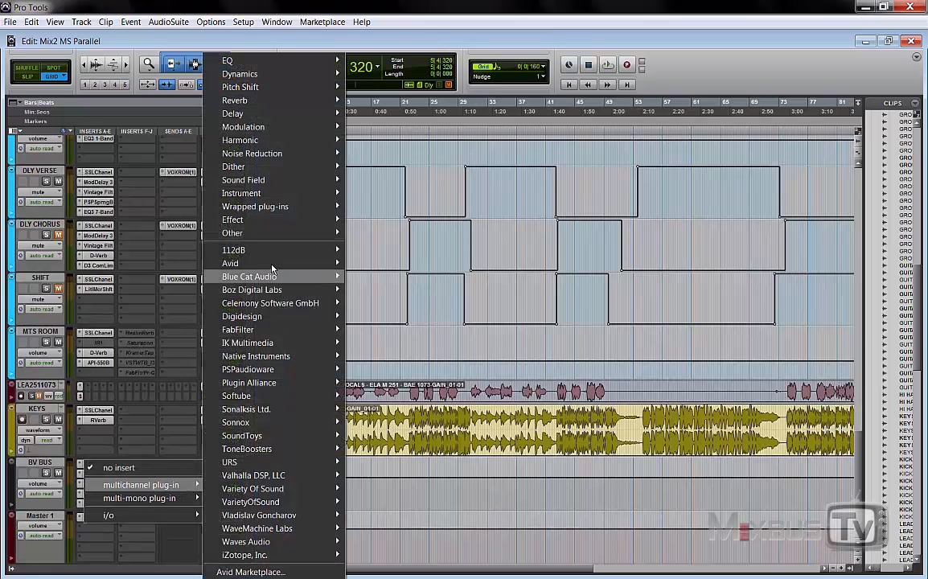
pyautogui.moveTo(317, 74)
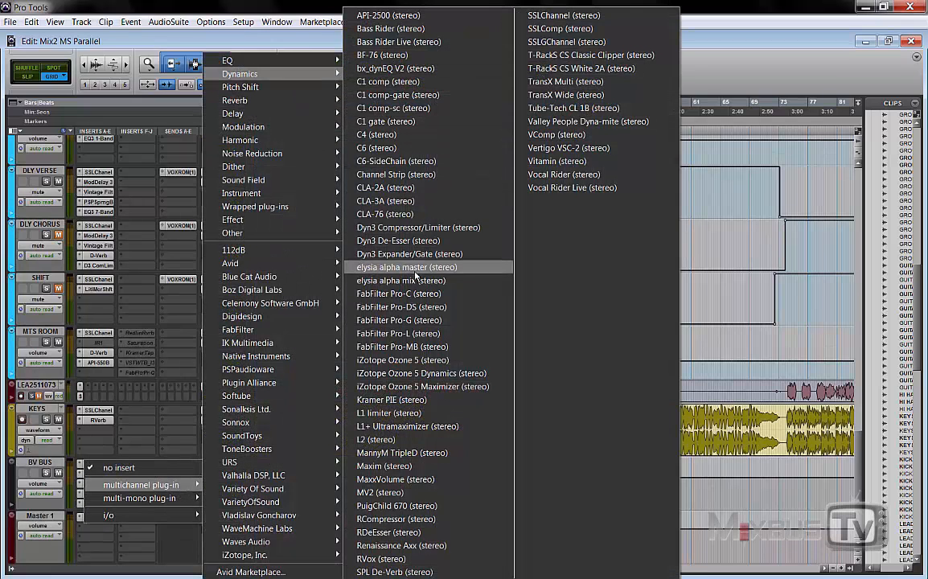
pyautogui.click(406, 267)
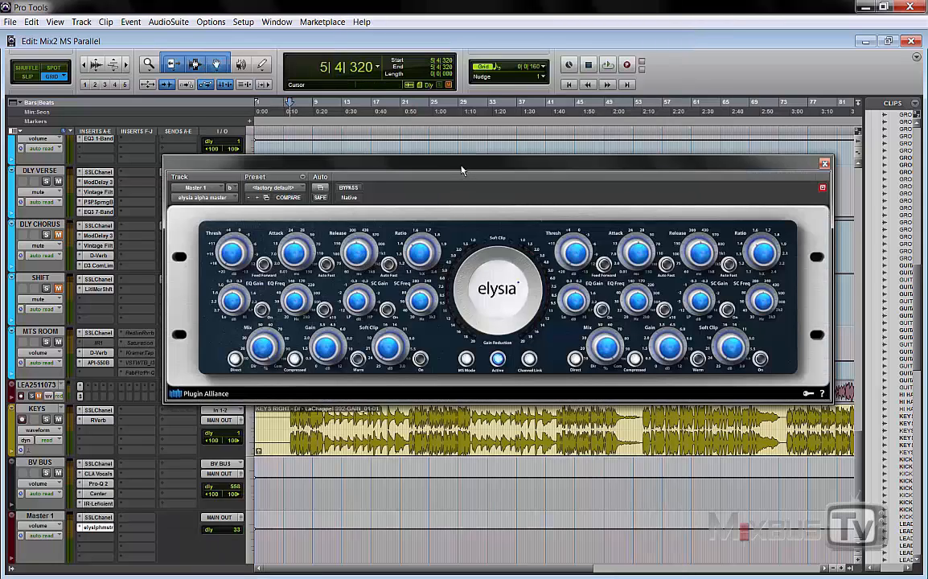
pyautogui.moveTo(462, 170); pyautogui.dragTo(464, 165)
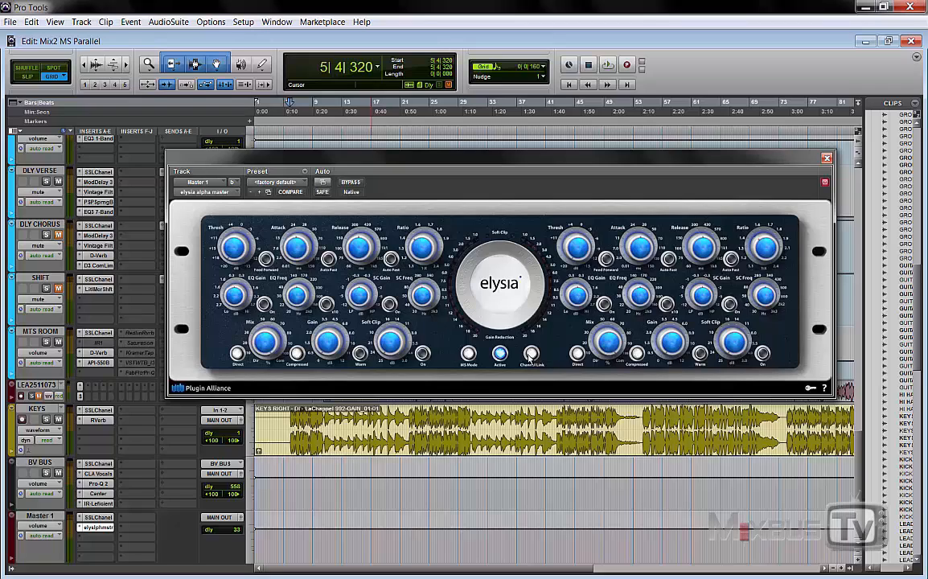
# Step: Adjust the master compressor's threshold and raise its make-up gain while the full mix plays
pyautogui.press('space')
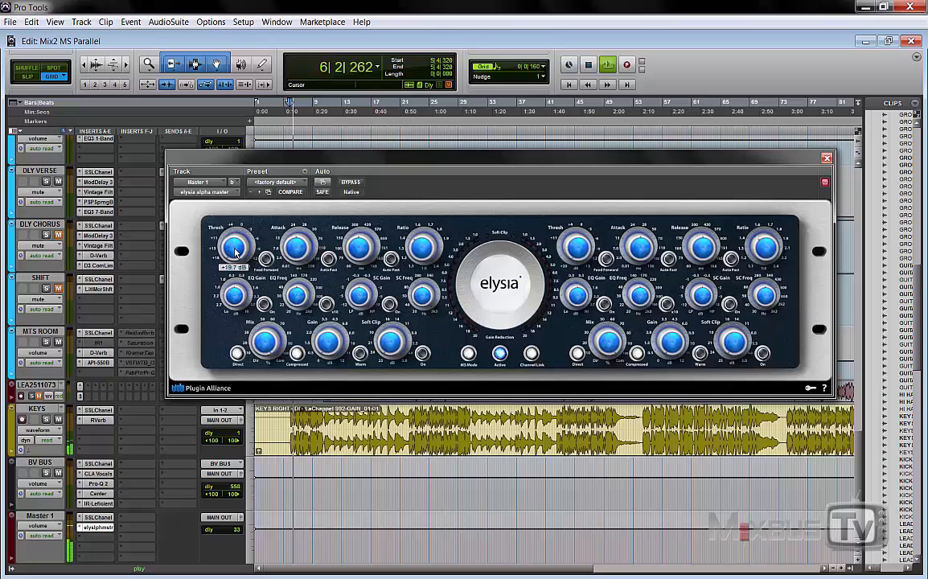
pyautogui.moveTo(234, 243); pyautogui.dragTo(237, 195)
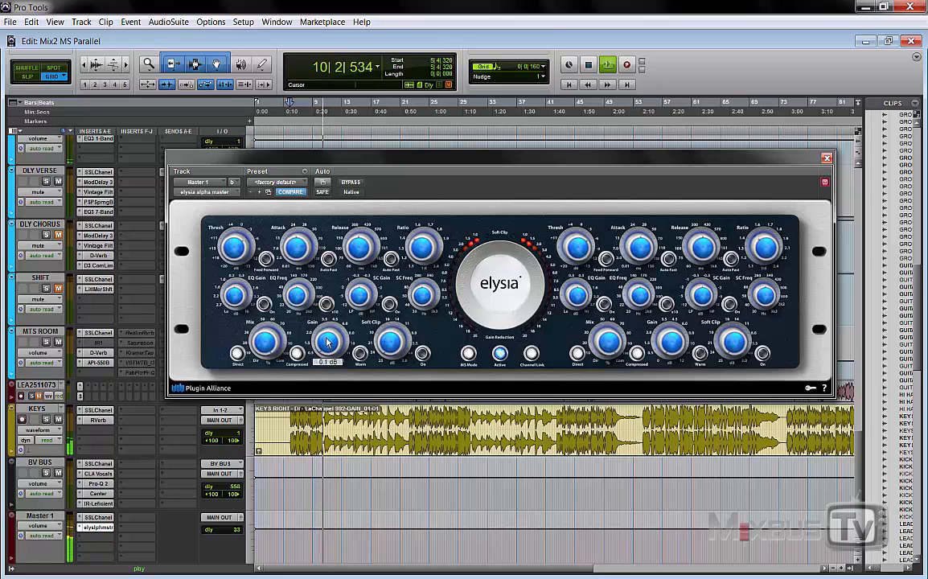
pyautogui.moveTo(326, 332); pyautogui.dragTo(326, 323)
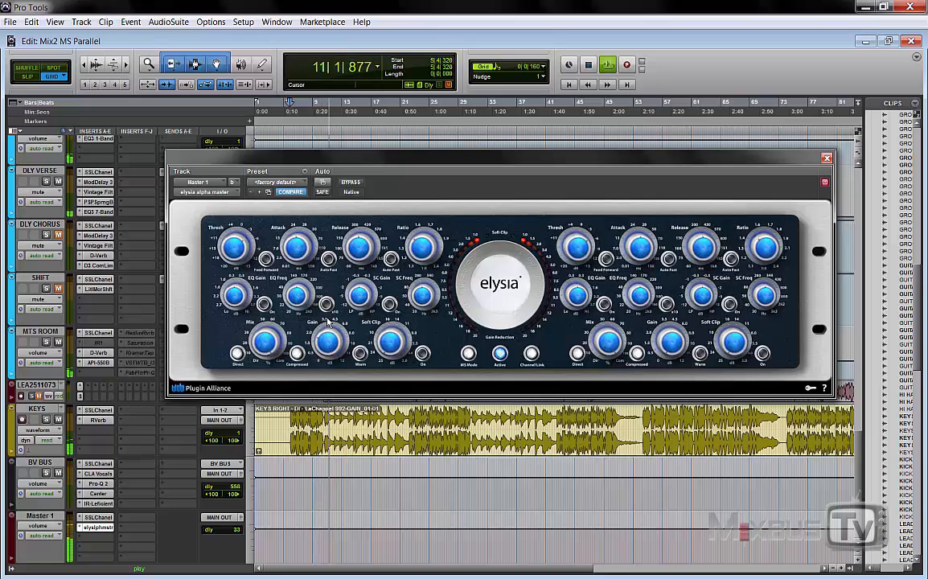
# Step: Compare the full mix with the Master 1 compressor bypassed and active over two playback passes
pyautogui.click(351, 183)
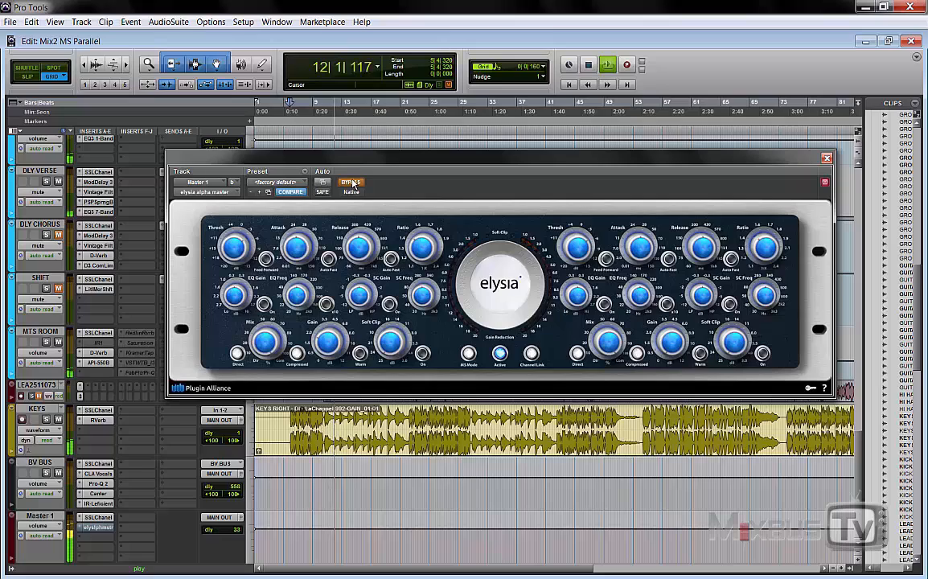
pyautogui.click(351, 183)
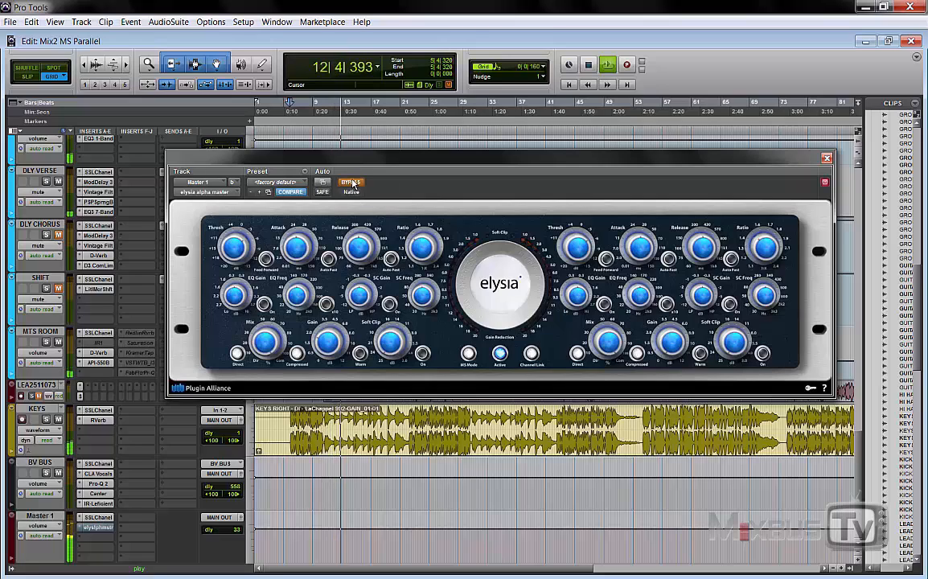
pyautogui.press('space')
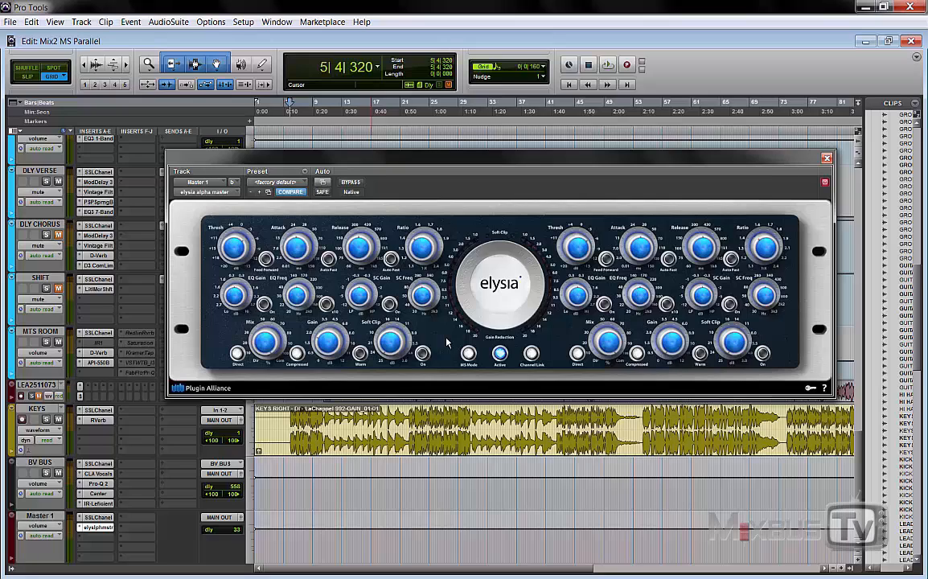
pyautogui.press('space')
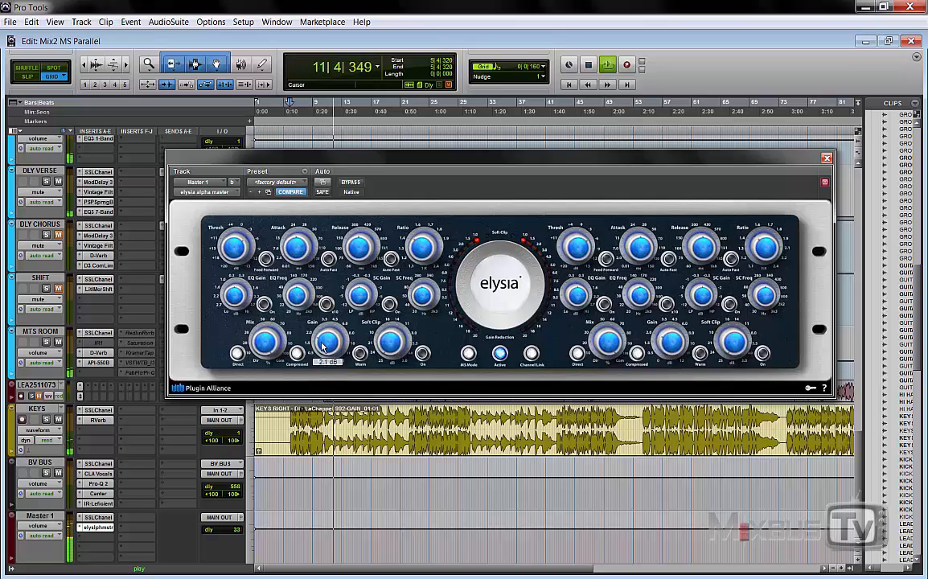
pyautogui.moveTo(673, 352)
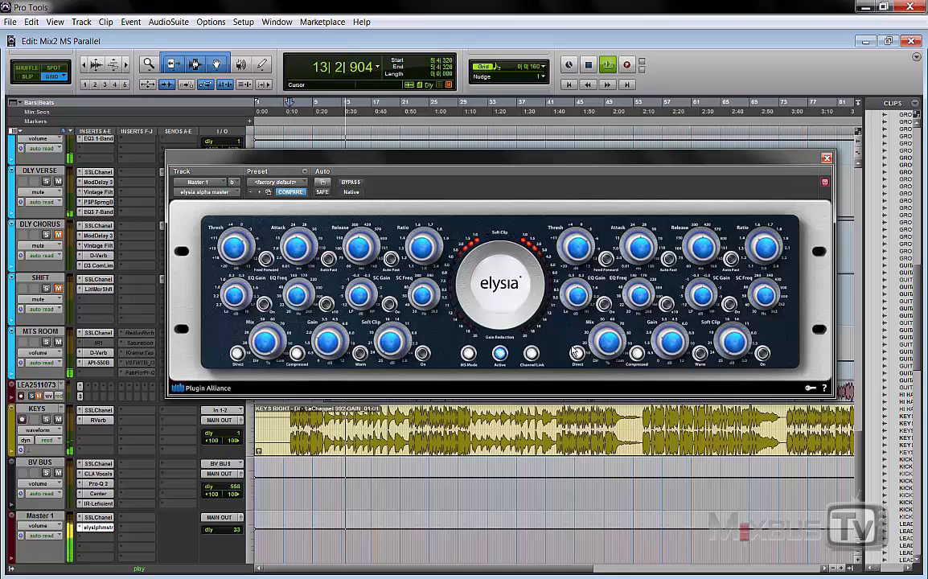
pyautogui.click(351, 184)
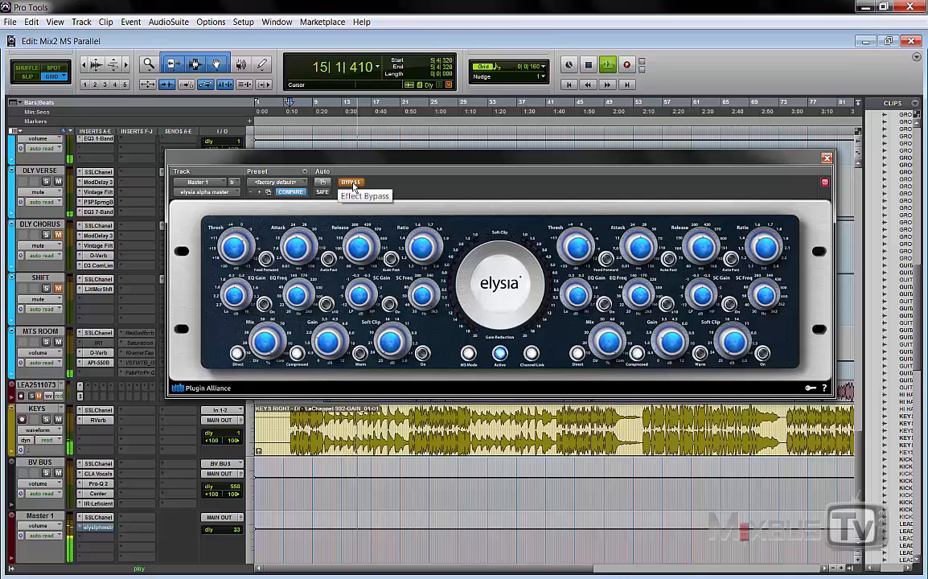
pyautogui.click(351, 183)
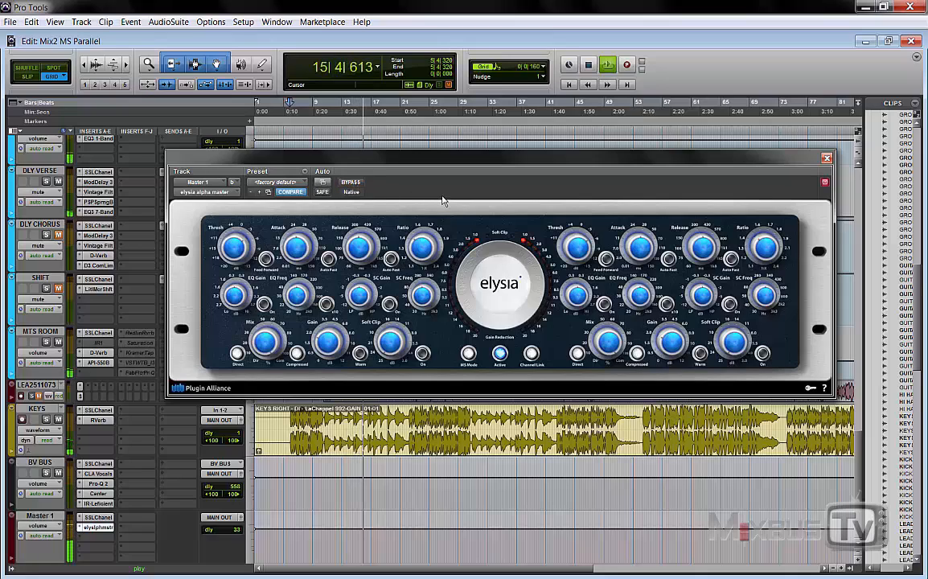
pyautogui.press('space')
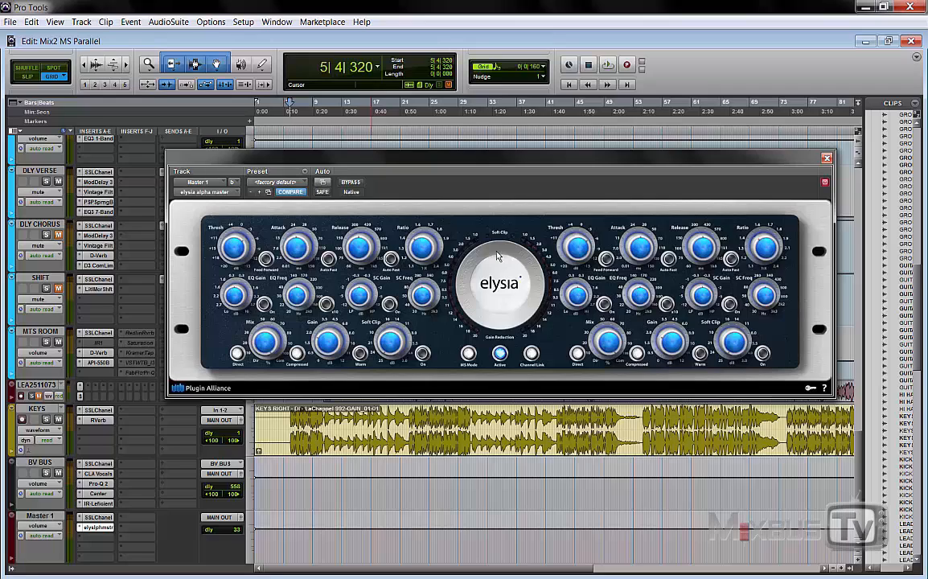
# Step: Switch off Channel Link on the master compressor and compare it bypassed and active, playing from bar 10
pyautogui.click(531, 355)
pyautogui.press('space')
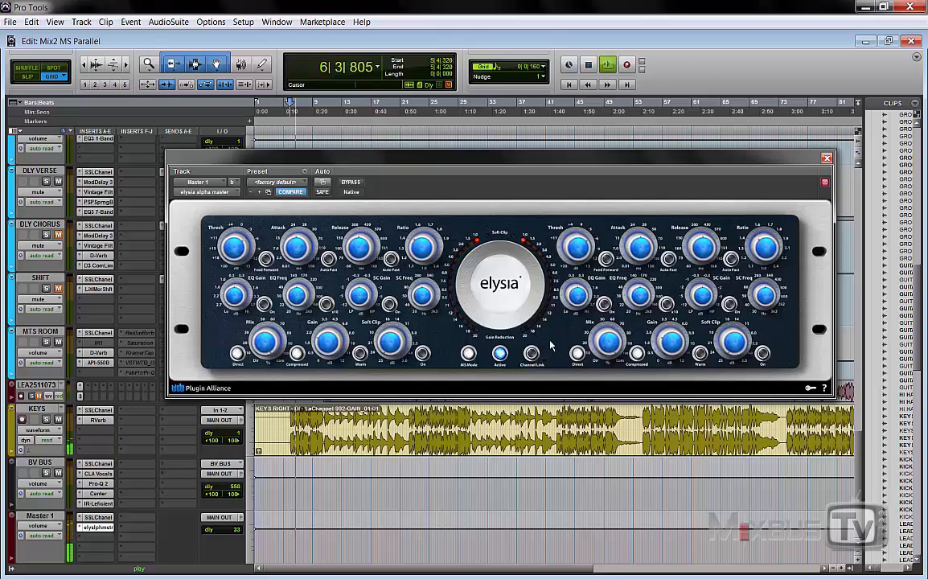
pyautogui.click(332, 421)
pyautogui.press('space')
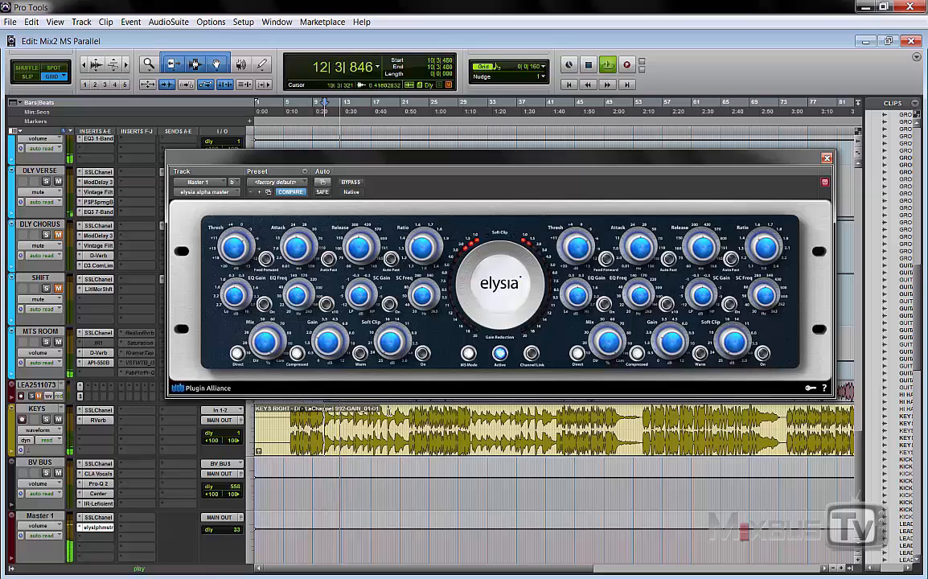
pyautogui.click(354, 185)
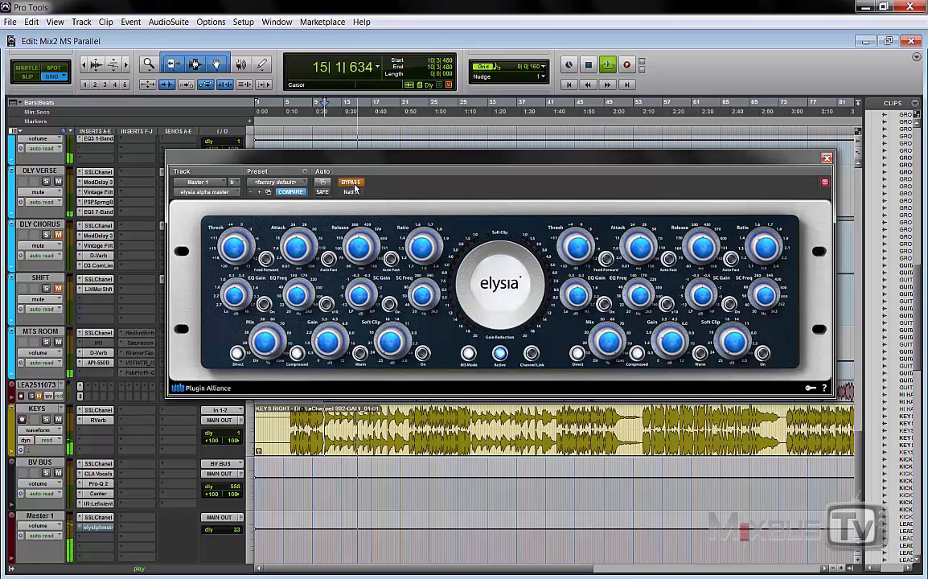
pyautogui.click(351, 183)
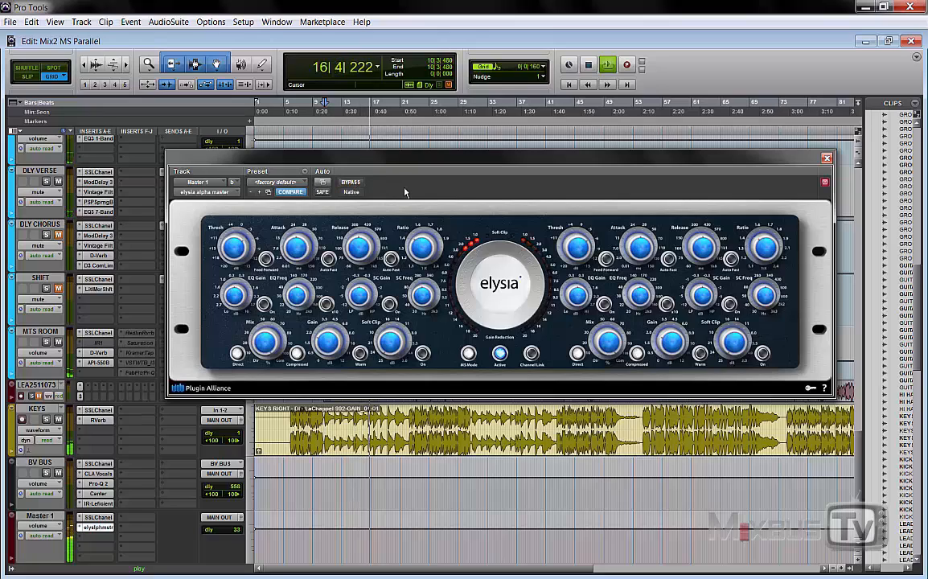
pyautogui.press('space')
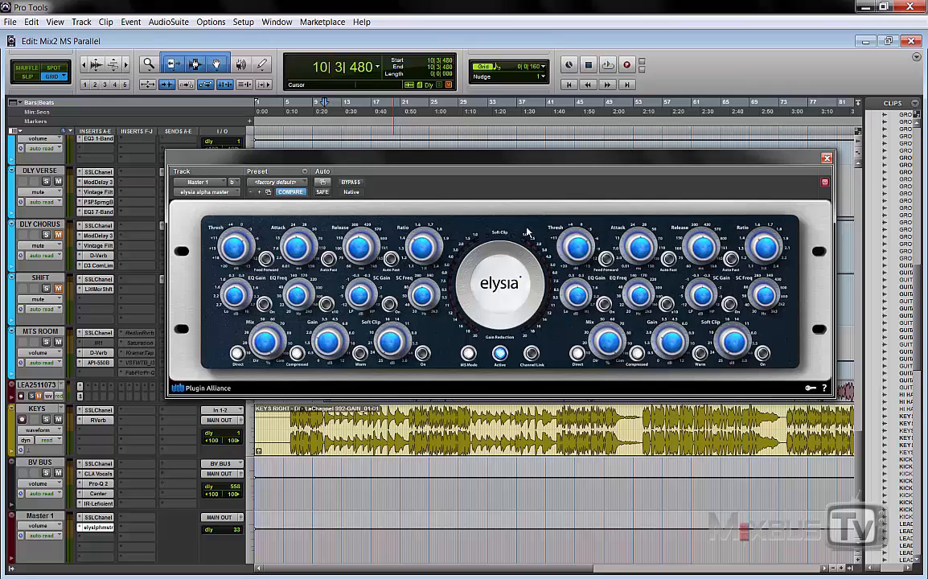
# Step: Bypass the master compressor, start playback from bar 10, and re-engage it to hear the difference
pyautogui.click(351, 182)
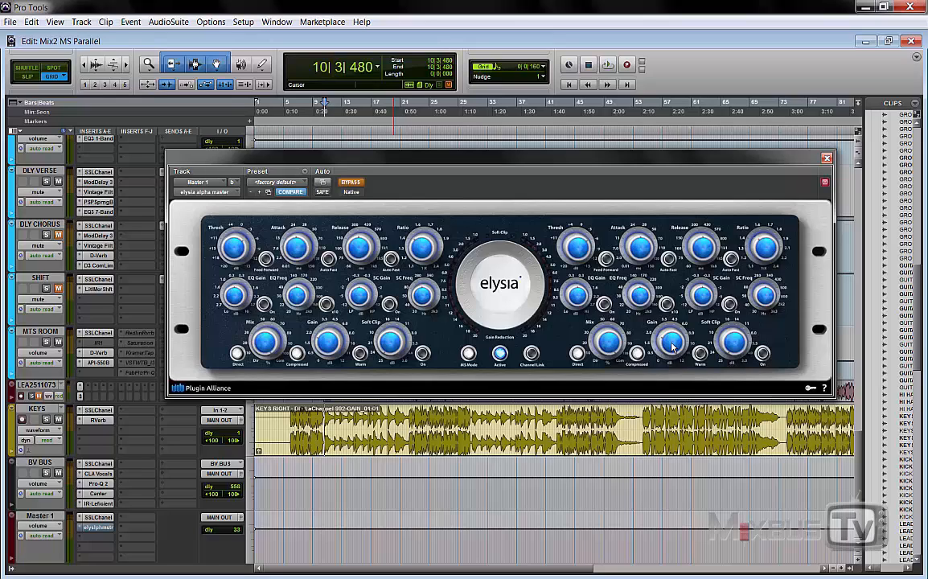
pyautogui.press('space')
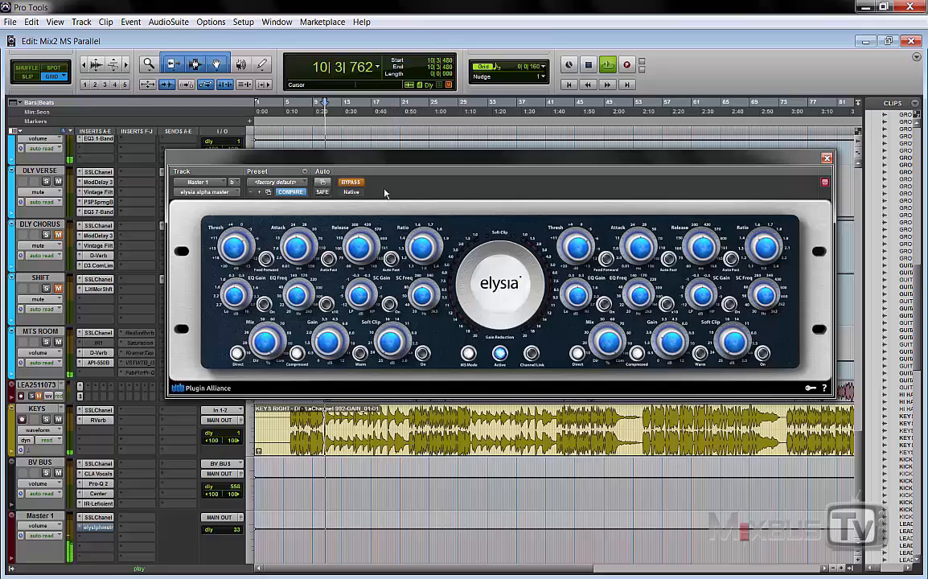
pyautogui.click(350, 184)
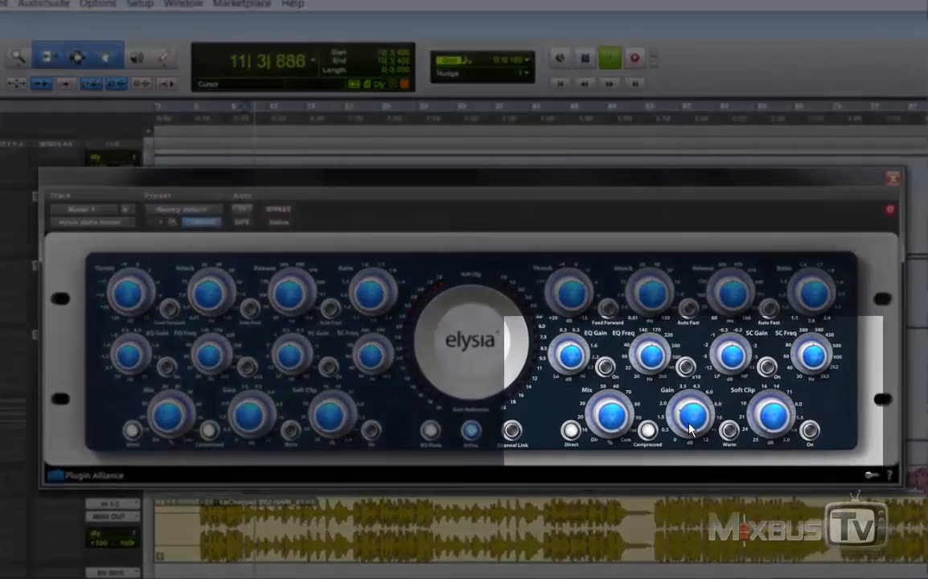
# Step: Adjust the second channel's make-up gain on the master compressor during playback, raising it from zero to 3.3 dB
pyautogui.moveTo(673, 343)
pyautogui.moveTo(691, 415)
pyautogui.mouseDown()
pyautogui.moveTo(690, 368)
pyautogui.moveTo(696, 437)
pyautogui.moveTo(698, 419)
pyautogui.mouseUp()
pyautogui.press('space')
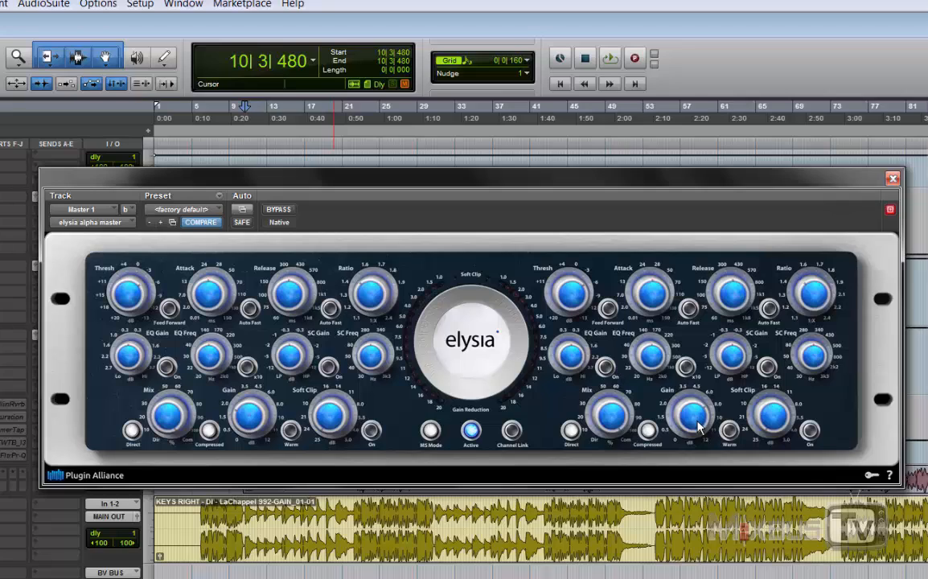
pyautogui.press('space')
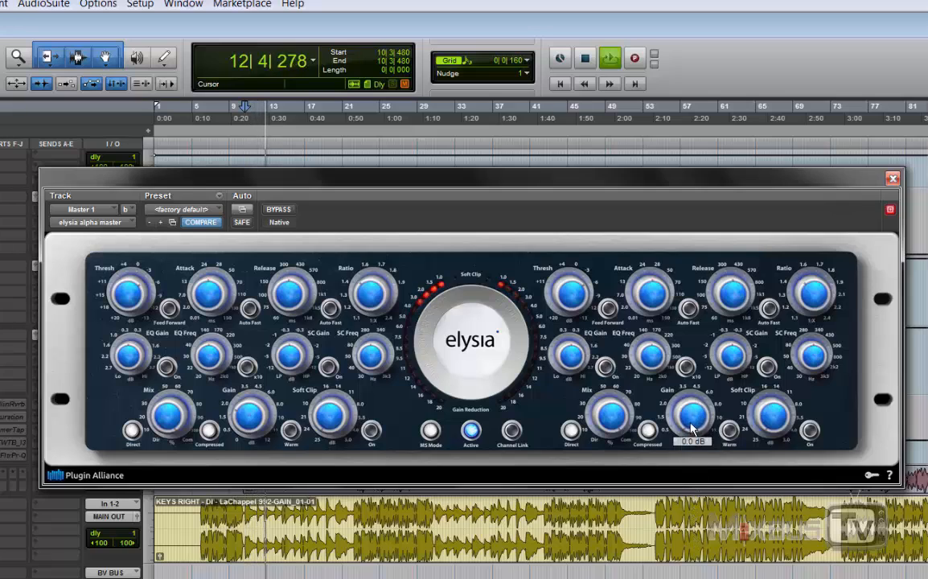
pyautogui.moveTo(691, 426); pyautogui.dragTo(688, 376)
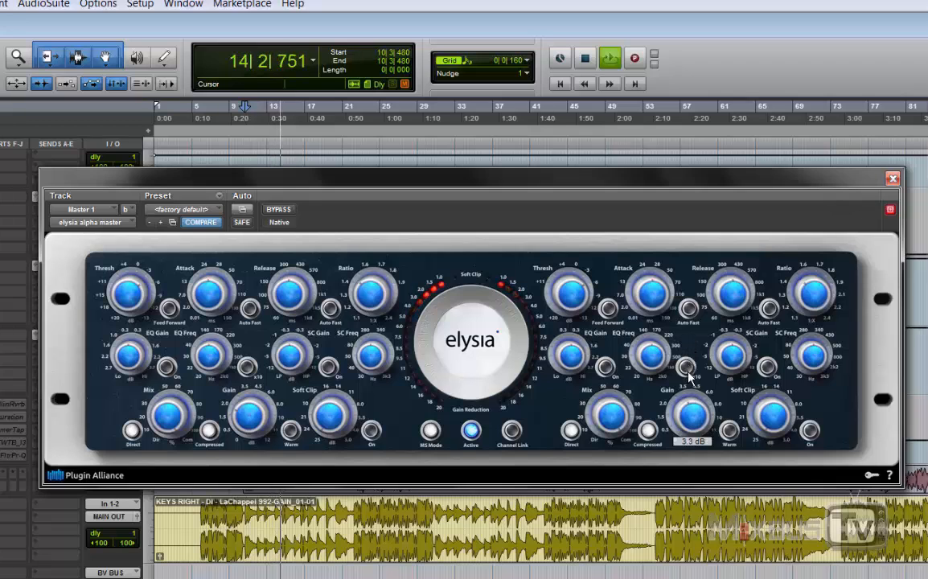
pyautogui.press('space')
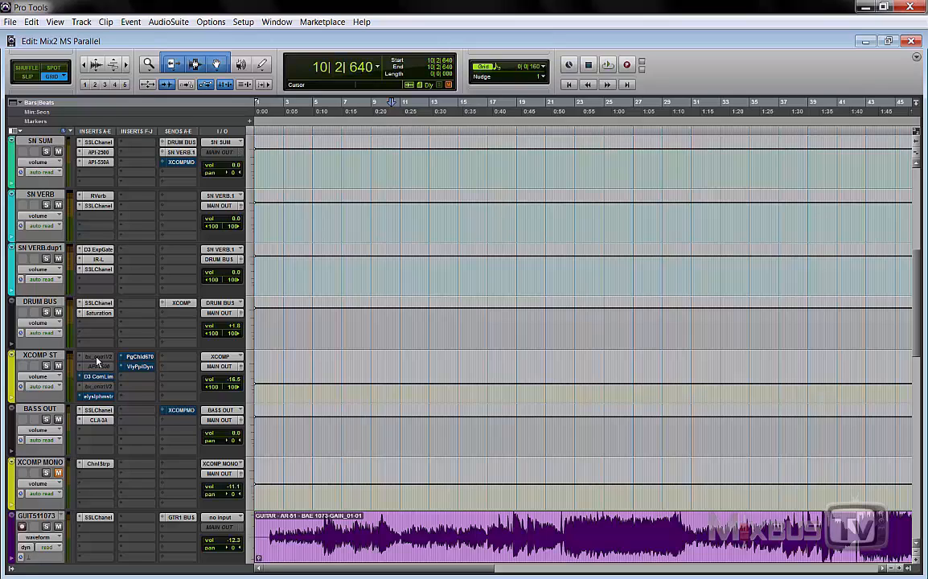
# Step: Activate and open the first bx_control V2 insert on XCOMP ST, toggling its output mode and leaving it on M/S
pyautogui.rightClick(98, 360)
pyautogui.click(113, 372)
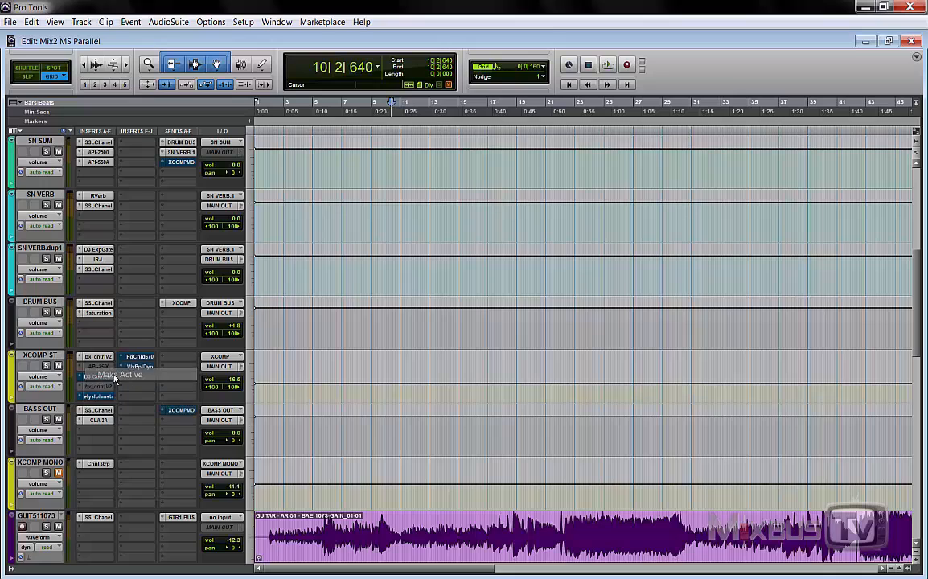
pyautogui.click(103, 359)
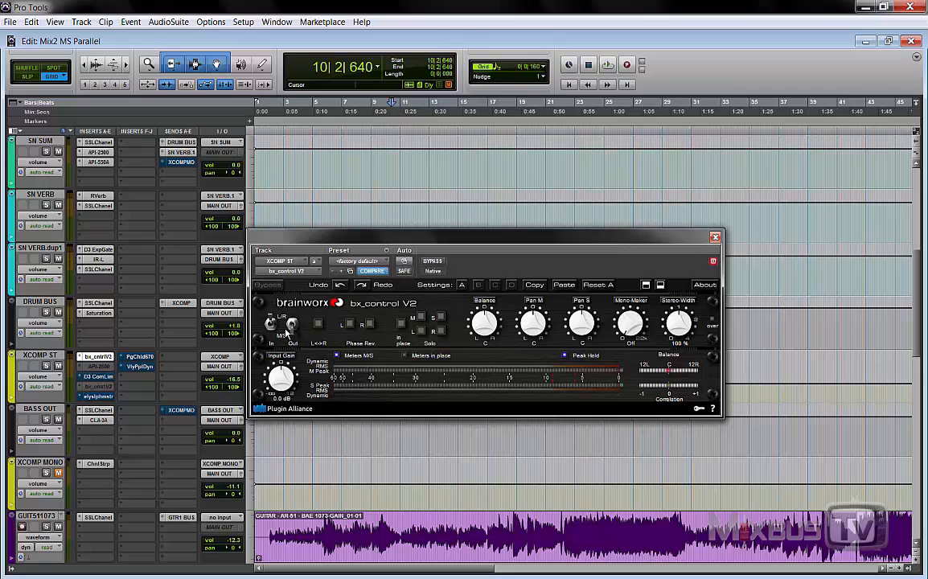
pyautogui.click(290, 327)
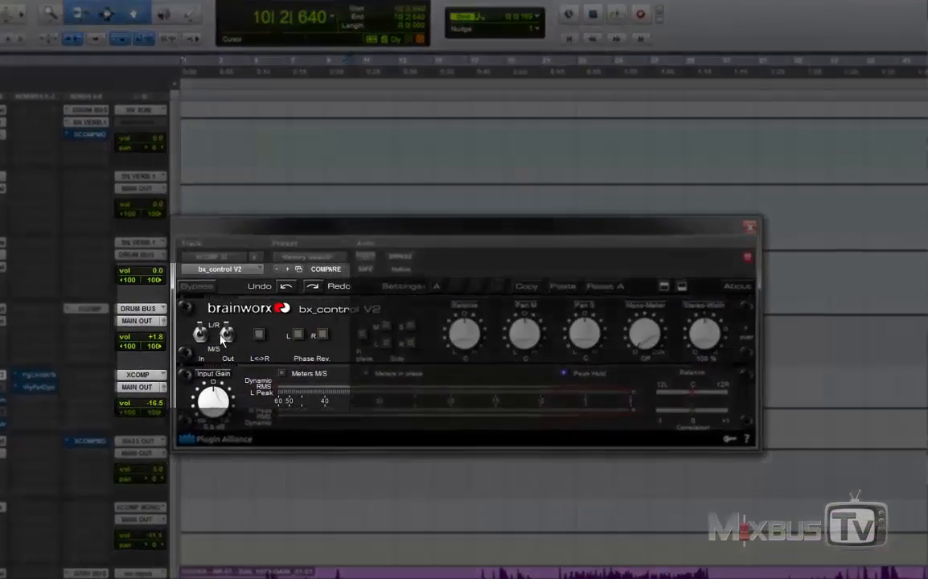
pyautogui.click(227, 341)
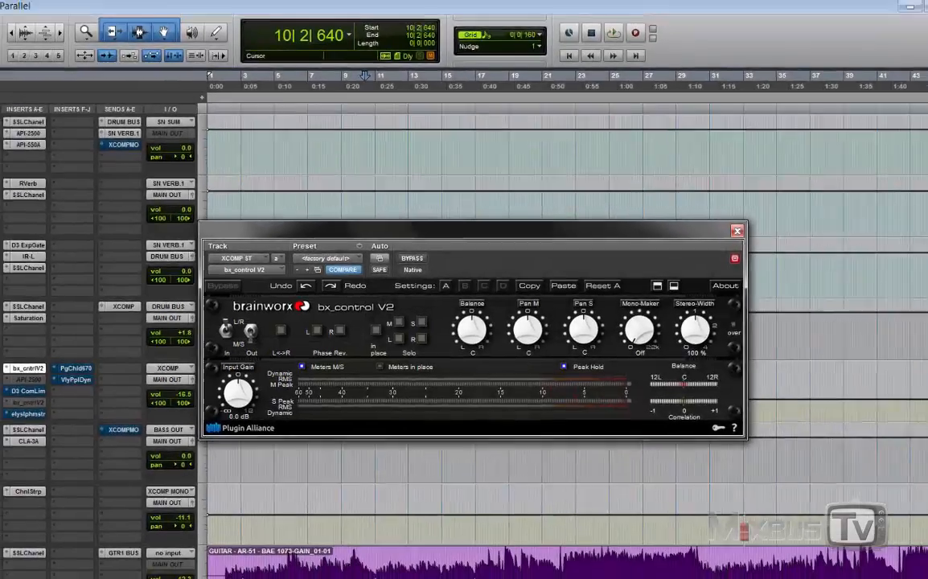
# Step: Raise the XCOMP ST output level to -0.6 dB while the soloed track plays
pyautogui.press('space')
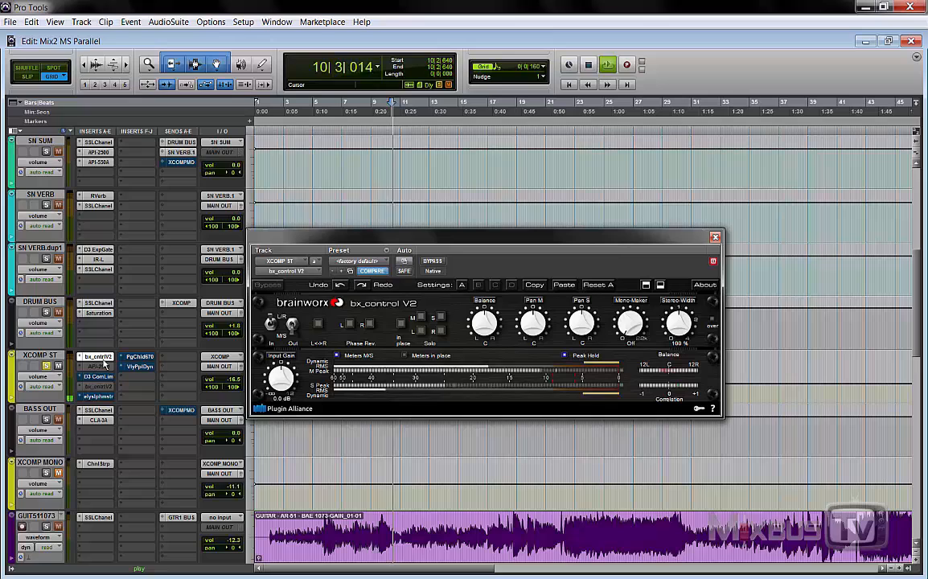
pyautogui.click(229, 376)
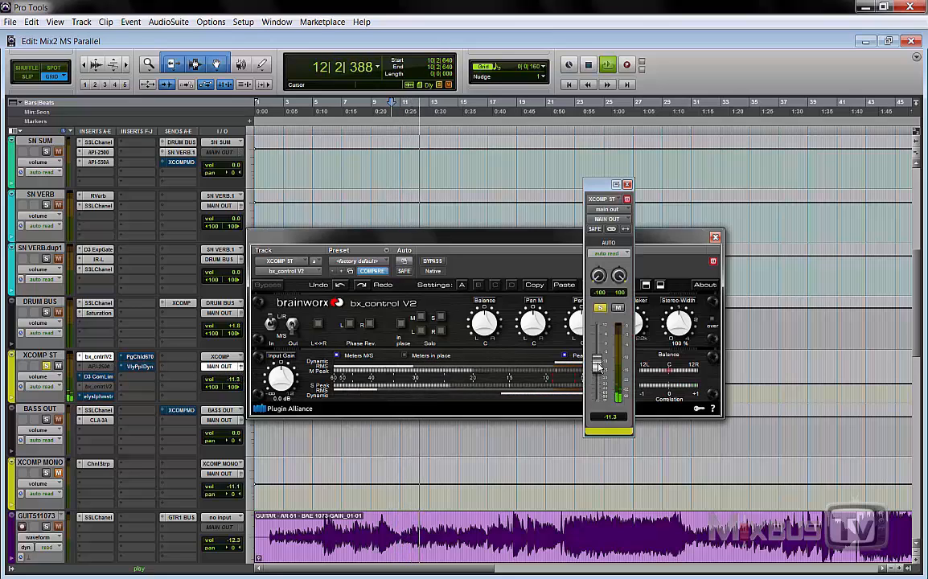
pyautogui.click(627, 185)
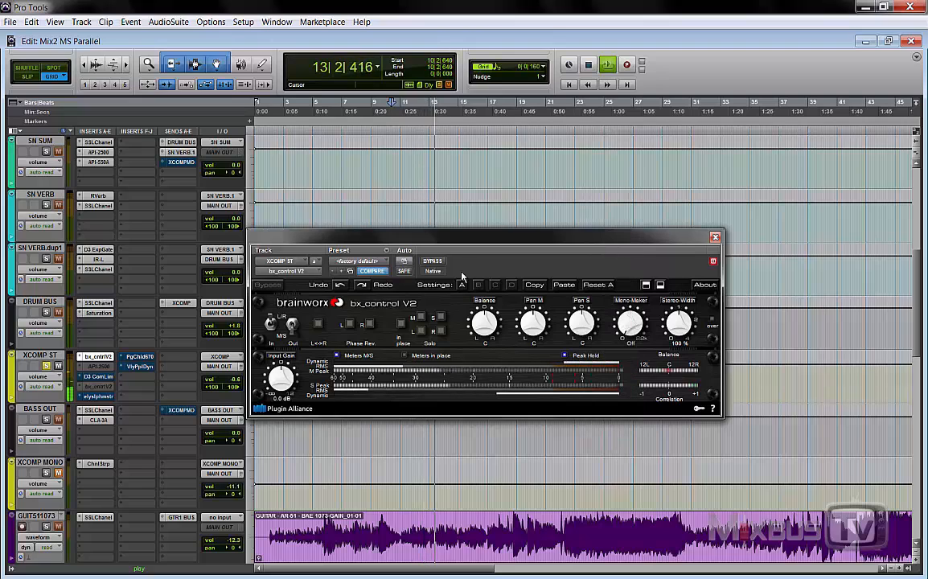
# Step: Compare the L/R and M/S output settings of bx_control V2 on XCOMP ST during playback
pyautogui.click(292, 329)
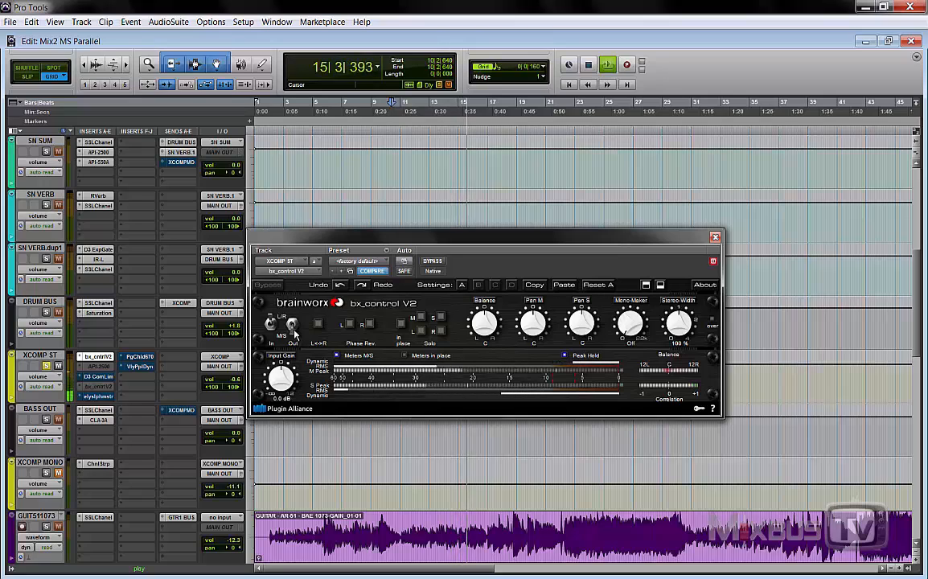
pyautogui.click(294, 328)
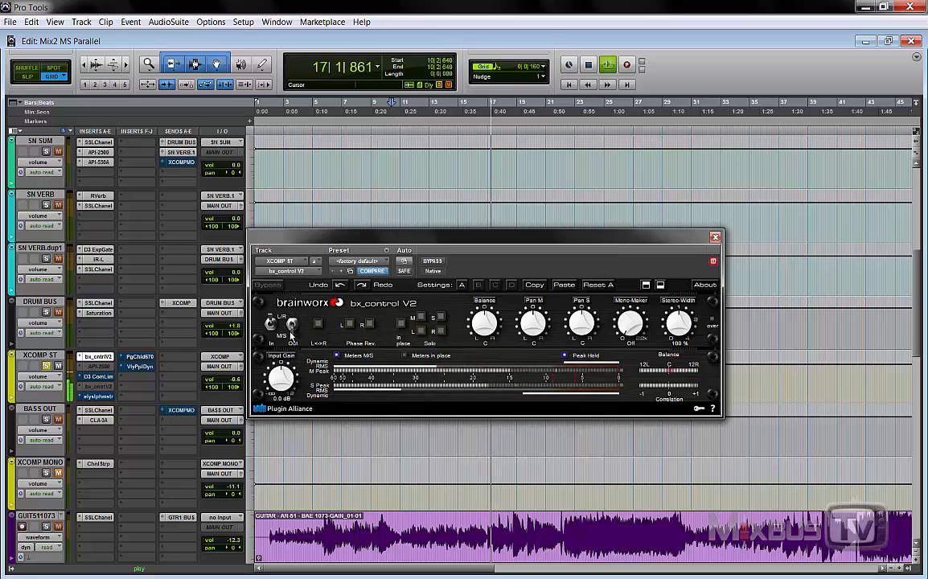
pyautogui.press('space')
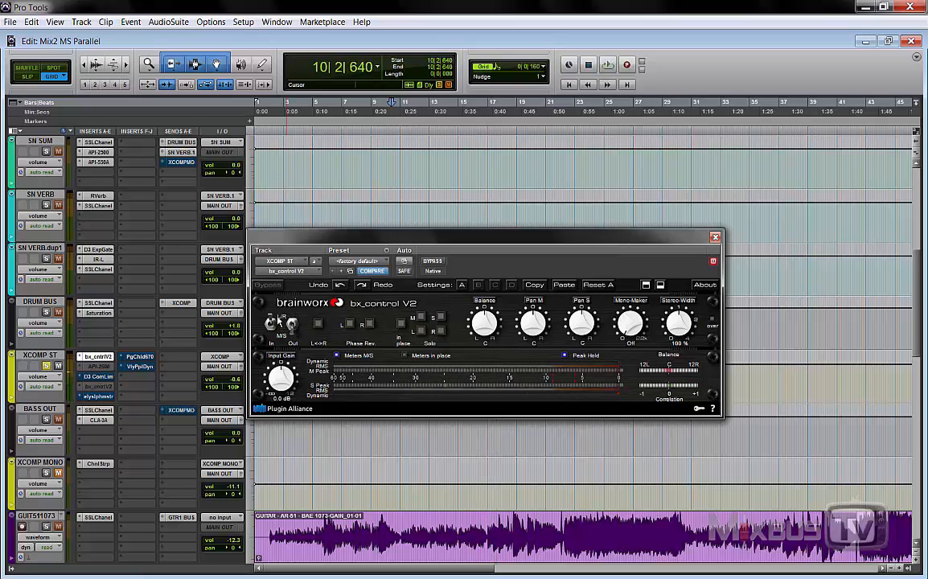
# Step: Open the Dyn3 Compressor/Limiter on XCOMP ST below the bx_control V2 window and take it out of bypass
pyautogui.click(96, 376)
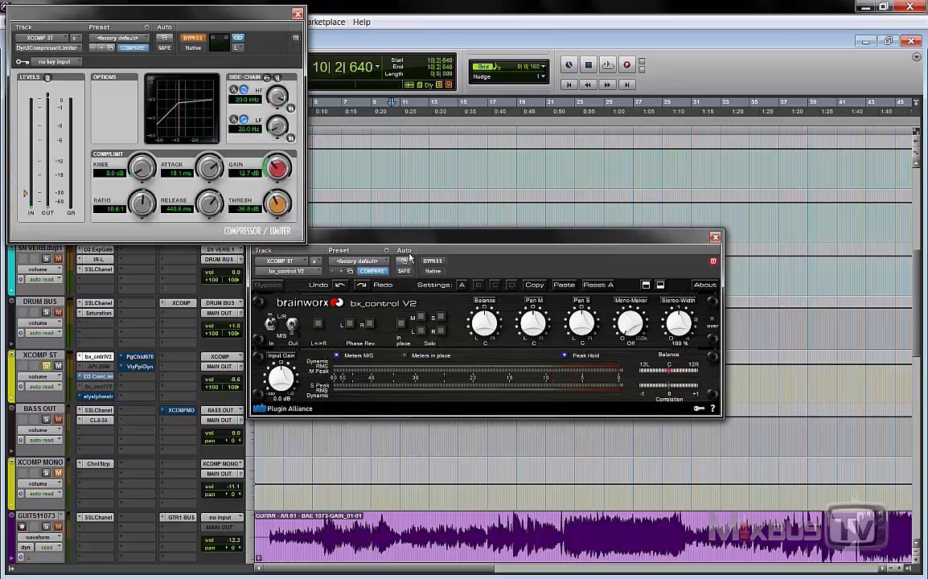
pyautogui.moveTo(398, 238); pyautogui.dragTo(390, 61)
pyautogui.moveTo(209, 7); pyautogui.dragTo(451, 252)
pyautogui.click(439, 285)
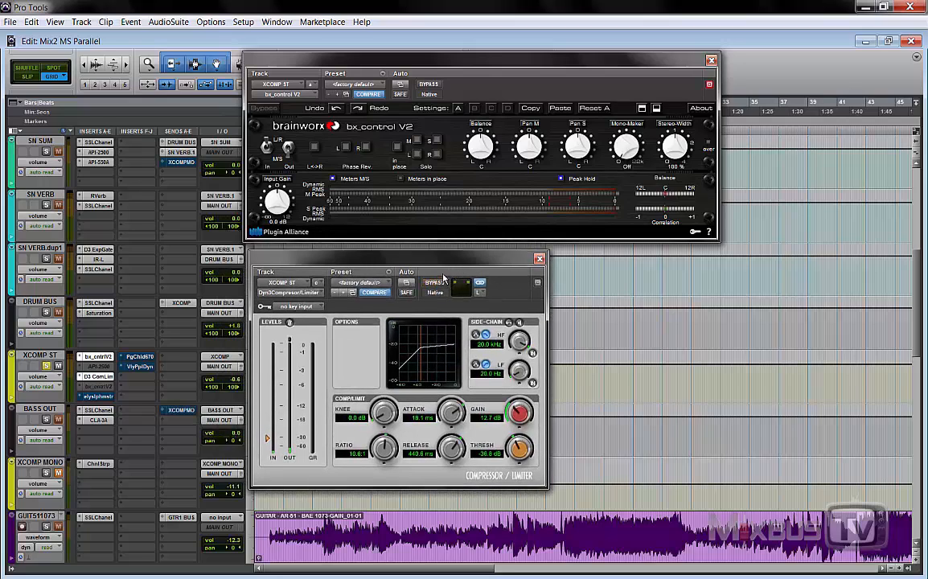
# Step: Select the Left channel for the controls of the Dyn3 Compressor/Limiter on XCOMP ST
pyautogui.press('space')
pyautogui.click(479, 295)
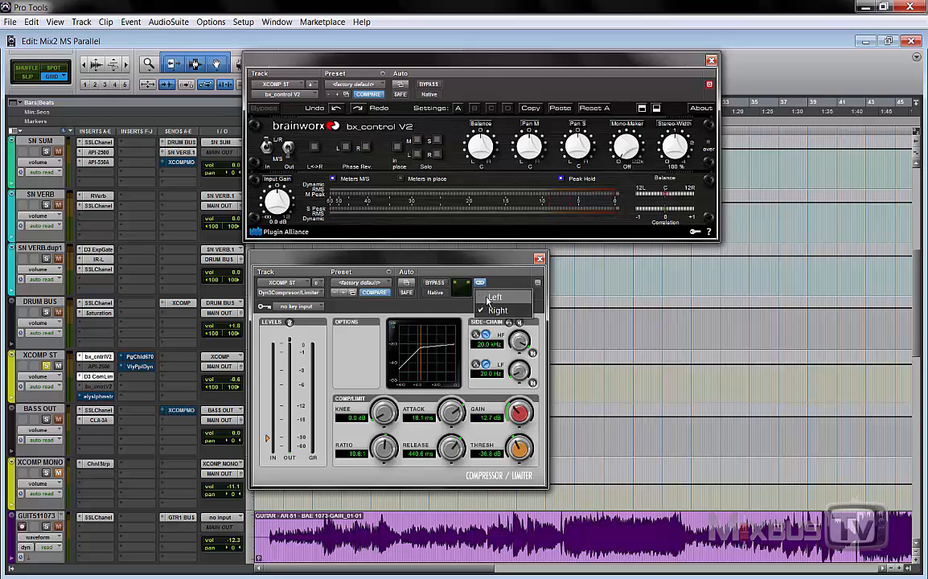
pyautogui.click(488, 298)
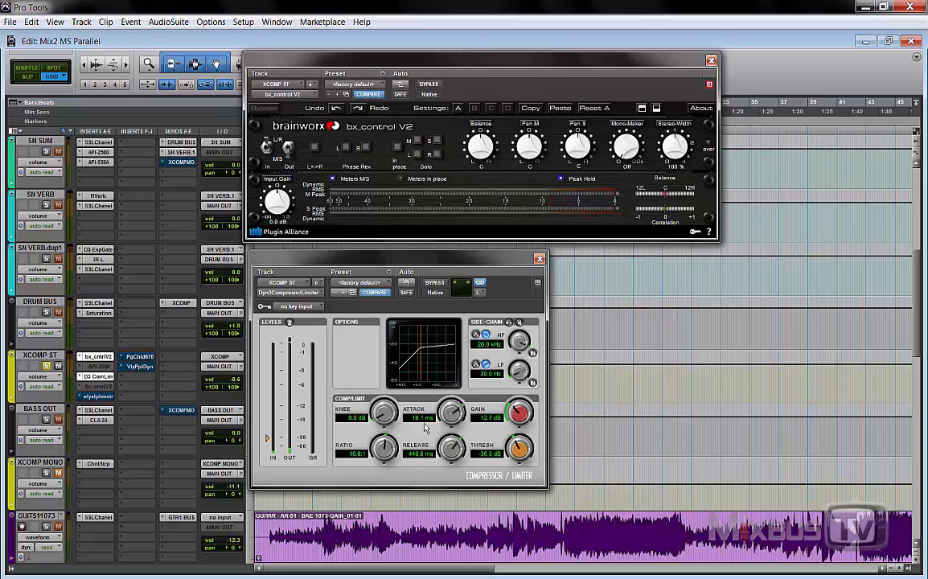
pyautogui.press('space')
# Step: Activate the second bx_control V2 insert on XCOMP ST, take it out of bypass, and place its window beside the compressor
pyautogui.rightClick(86, 385)
pyautogui.click(119, 404)
pyautogui.rightClick(108, 392)
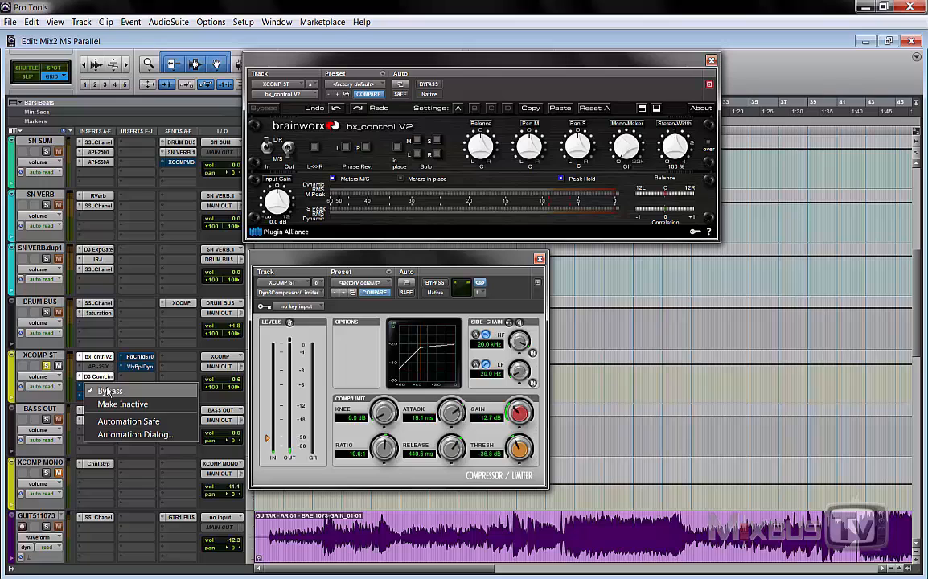
pyautogui.click(109, 391)
pyautogui.click(108, 390)
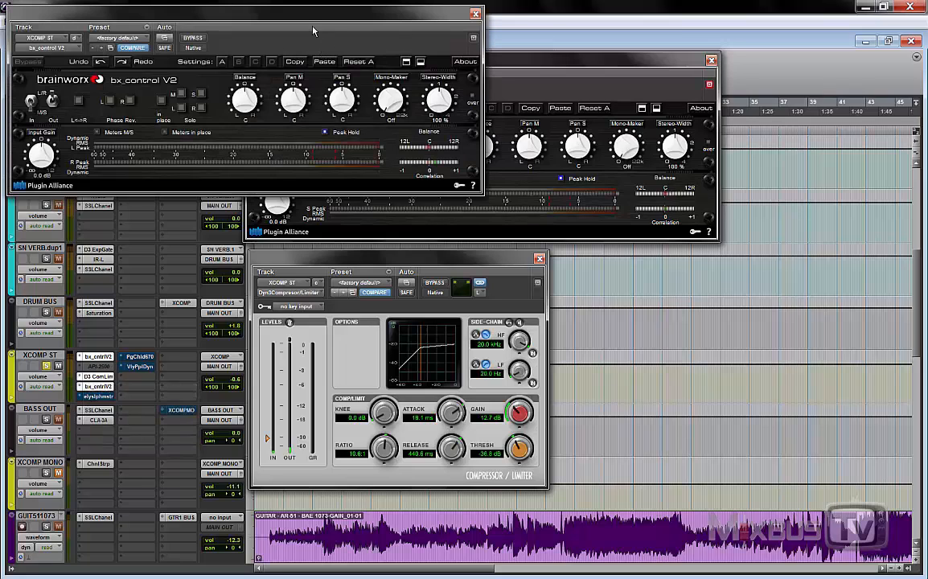
pyautogui.moveTo(290, 15); pyautogui.dragTo(684, 336)
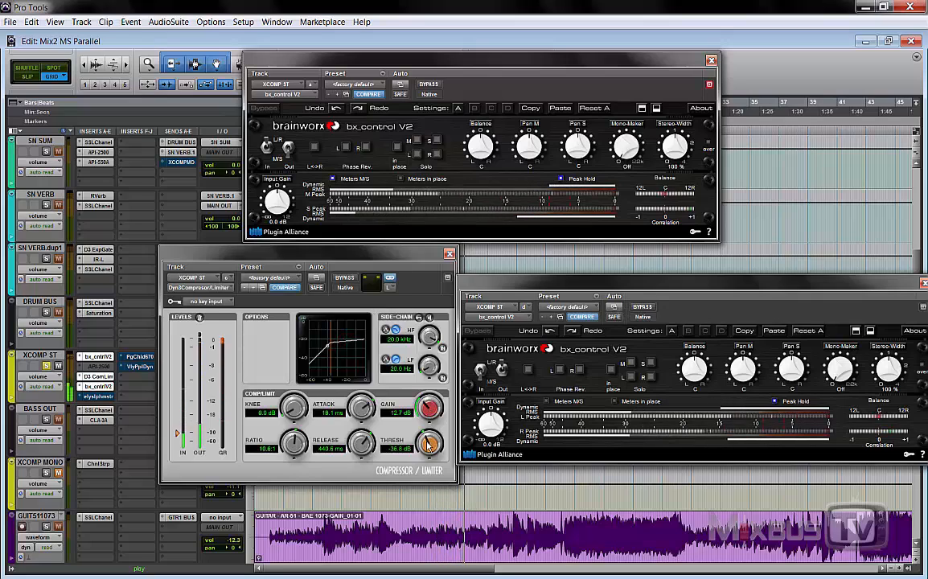
# Step: Set the XCOMP ST compressor's threshold to -36.4 dB and its gain to 10.0 dB during playback
pyautogui.moveTo(428, 445); pyautogui.dragTo(428, 449)
pyautogui.moveTo(427, 409); pyautogui.dragTo(428, 450)
pyautogui.press('space')
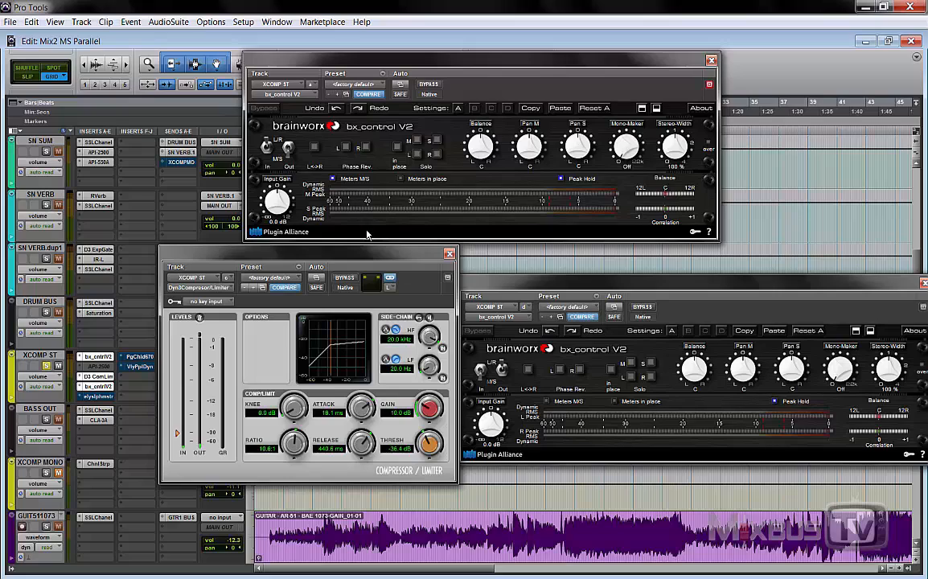
pyautogui.moveTo(368, 254); pyautogui.dragTo(368, 256)
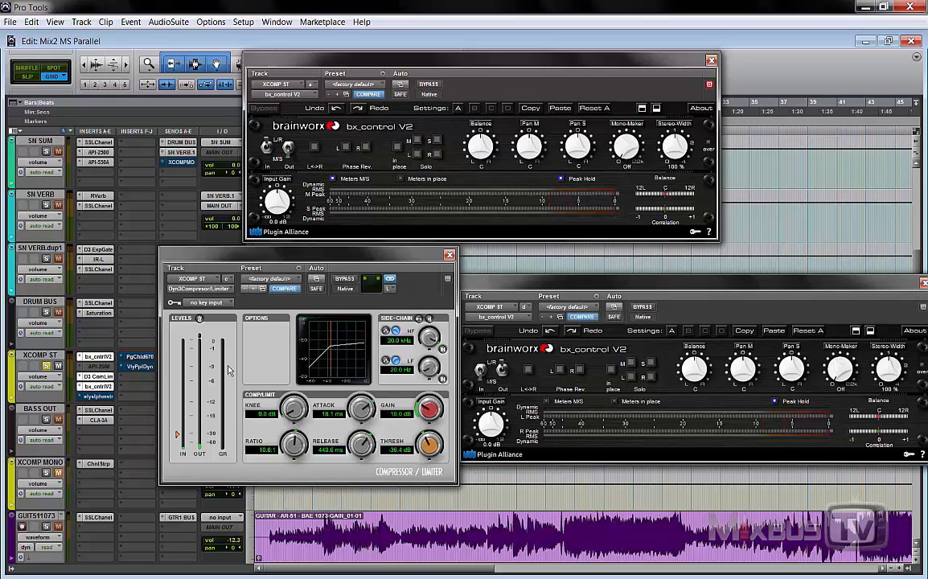
pyautogui.click(504, 285)
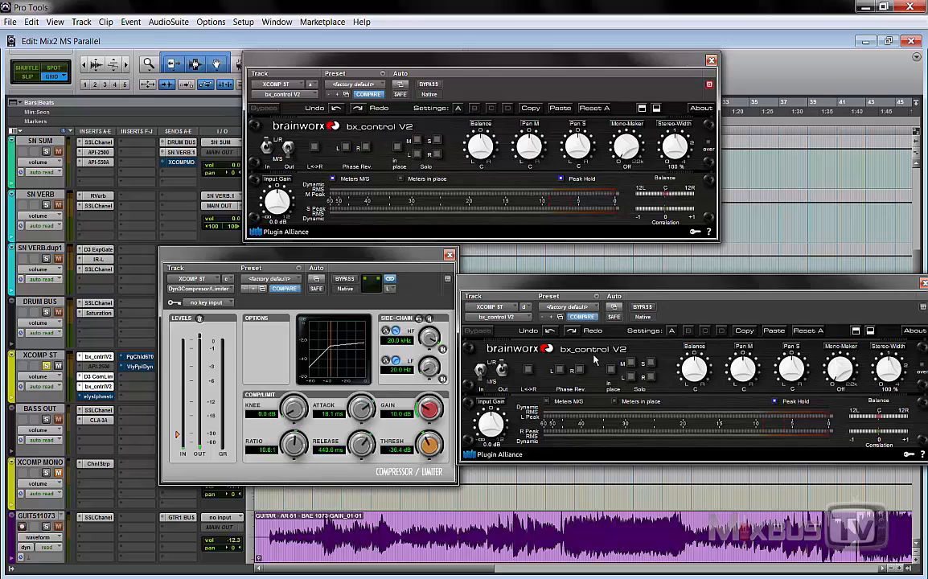